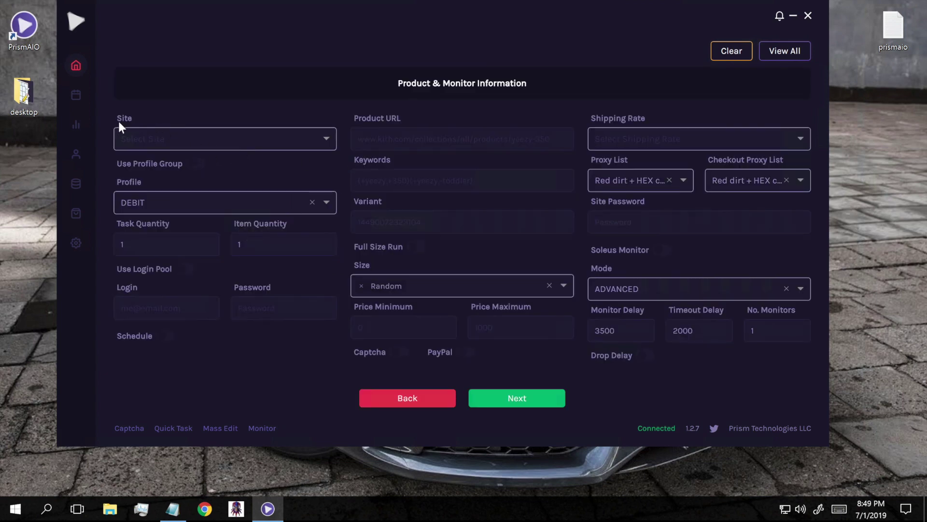
# Browse the Site list, search 'yeezy', and select Yeezy Supply.
pyautogui.click(237, 145)
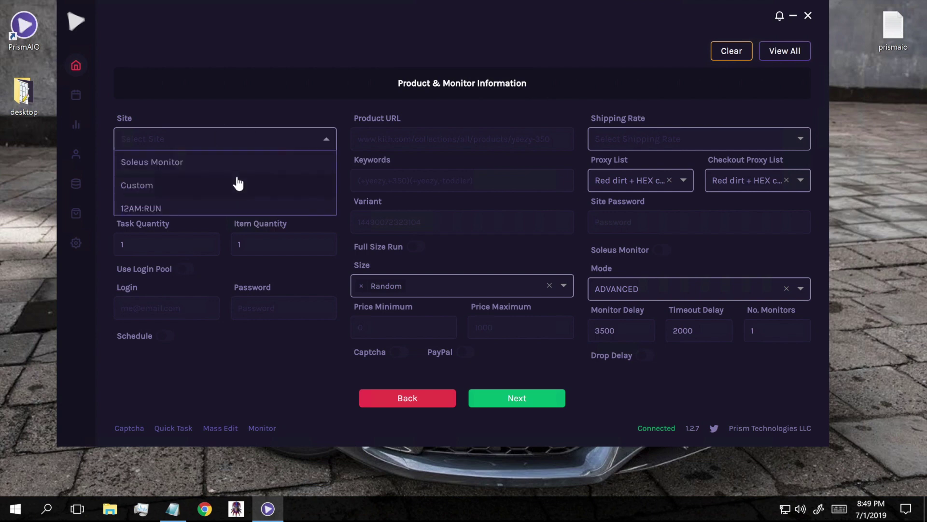
pyautogui.scroll(-3, 238, 183)
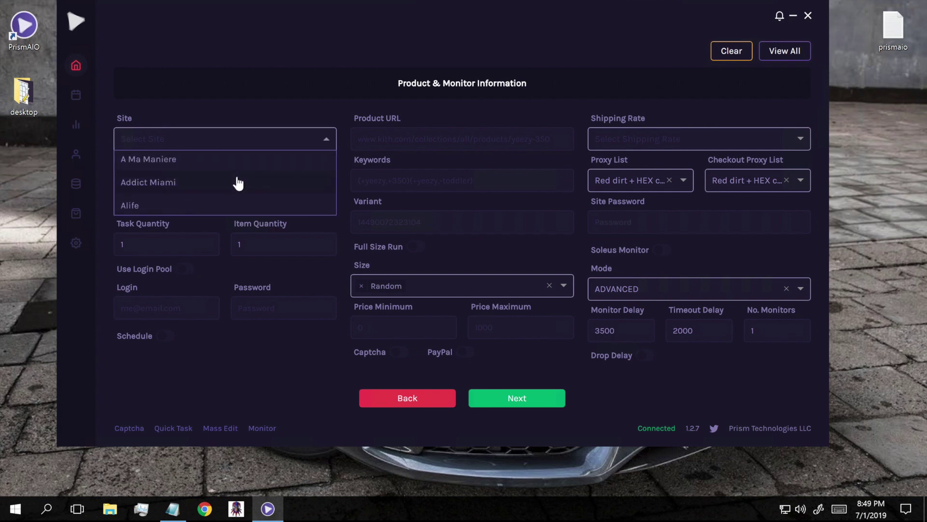
pyautogui.scroll(-8, 234, 199)
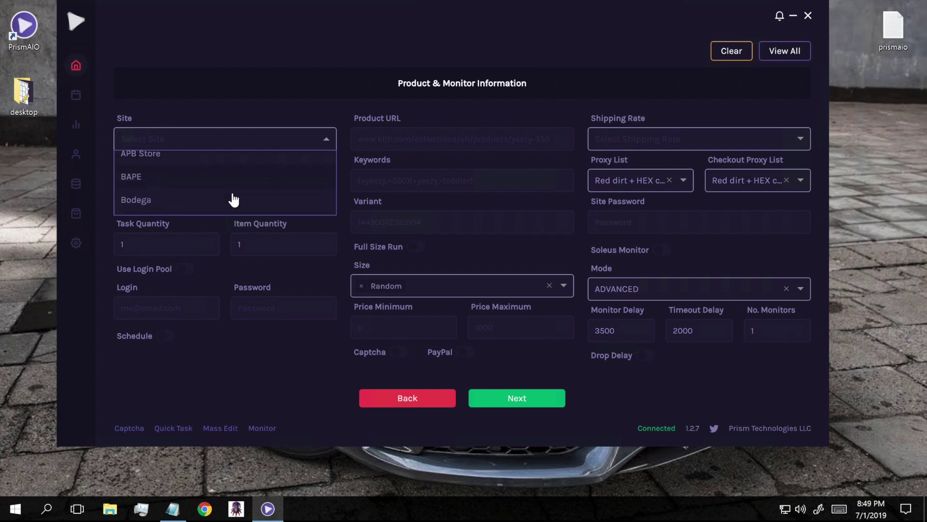
pyautogui.scroll(-5, 213, 172)
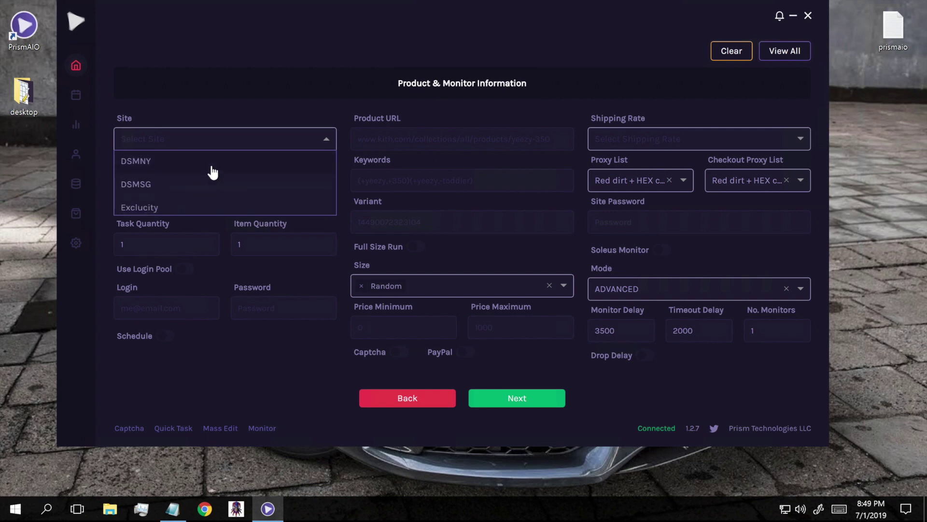
pyautogui.scroll(-5, 212, 173)
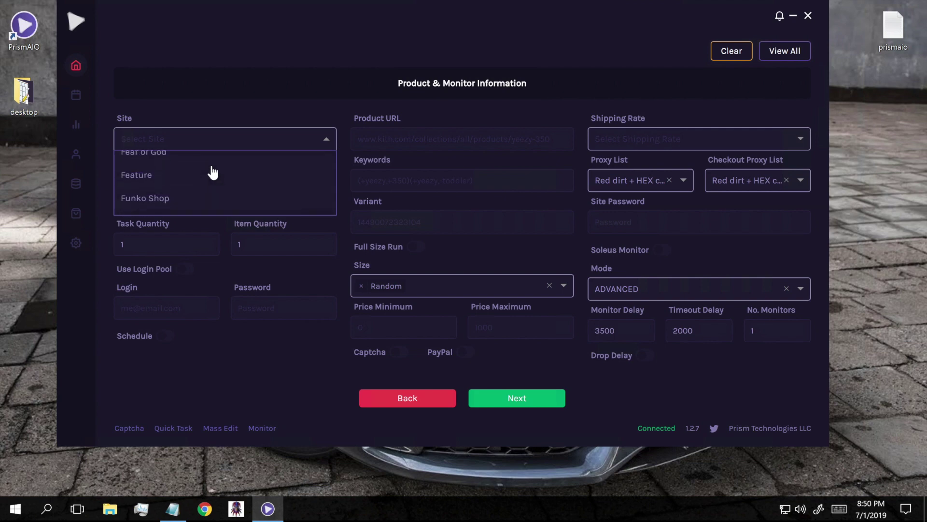
pyautogui.scroll(-6, 212, 172)
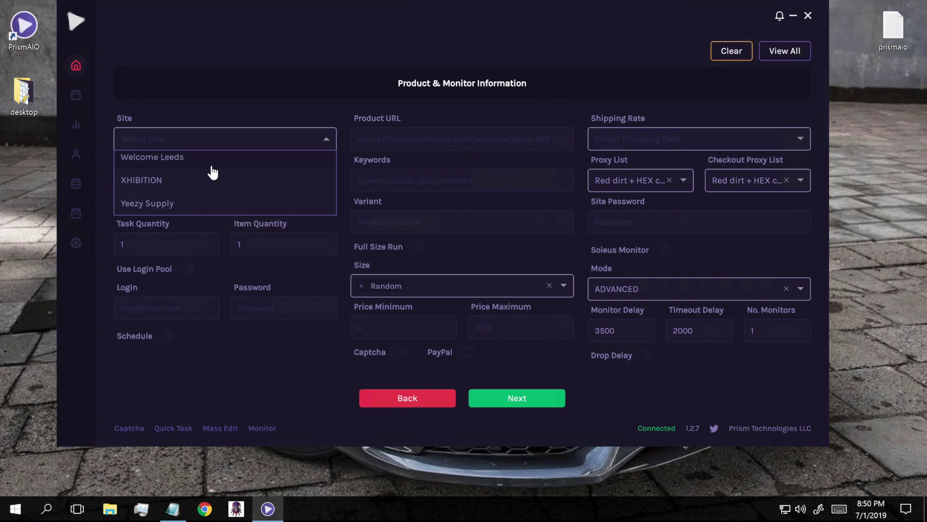
pyautogui.write('yeezy')
pyautogui.click(172, 163)
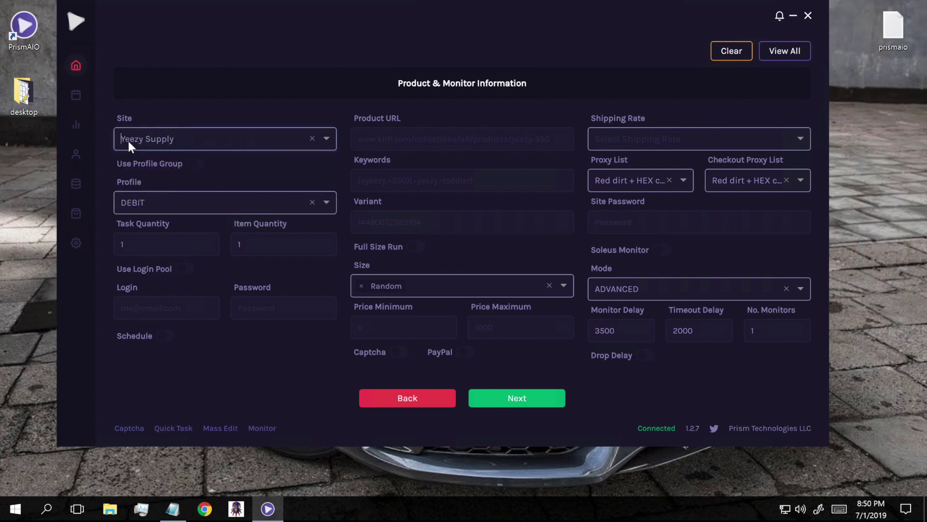
# Clear the Yeezy Supply site and choose Custom instead.
pyautogui.click(312, 138)
pyautogui.click(263, 143)
pyautogui.scroll(-4, 208, 201)
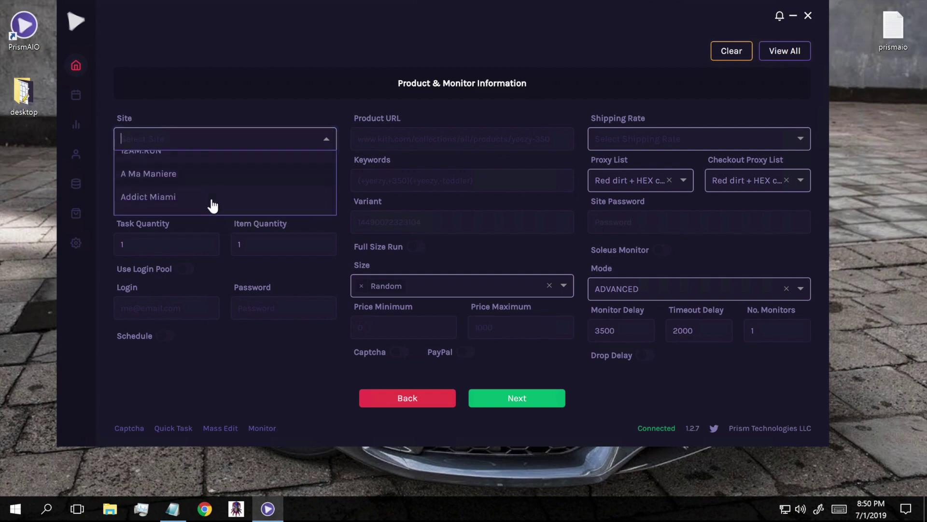
pyautogui.scroll(4, 212, 203)
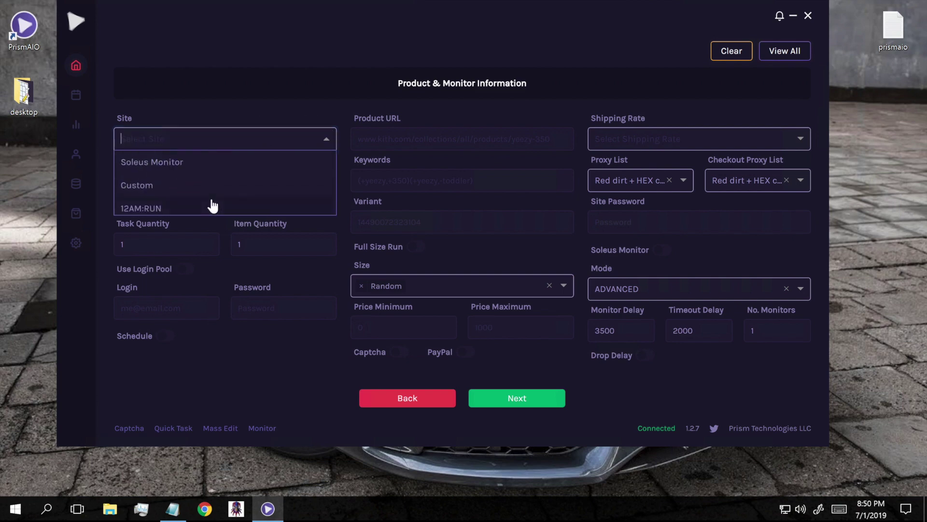
pyautogui.click(164, 185)
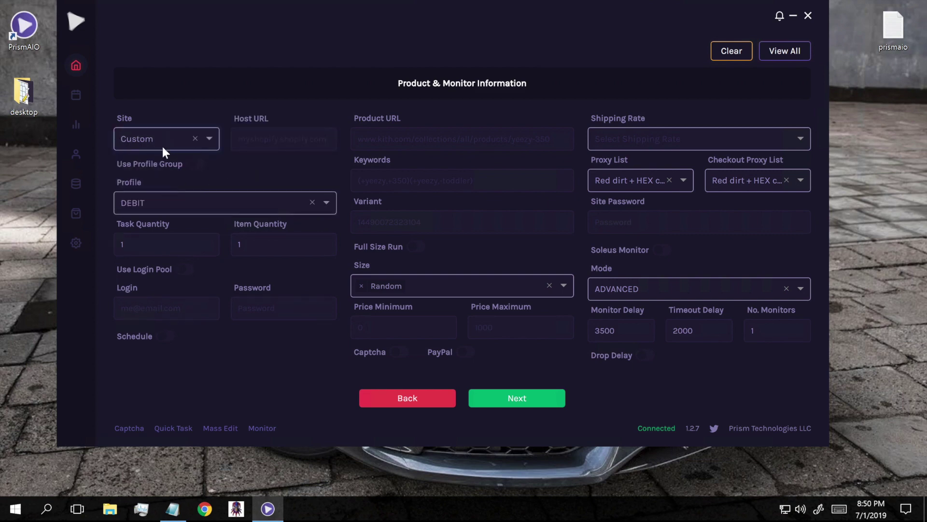
# Copy the base URL from Notepad and paste it into the Host URL field.
pyautogui.click(267, 144)
pyautogui.moveTo(173, 520)
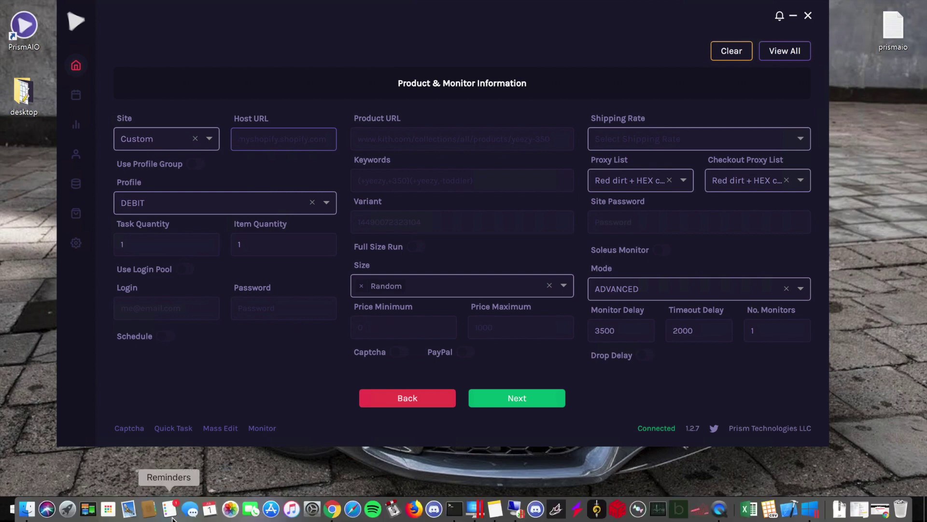
pyautogui.click(180, 456)
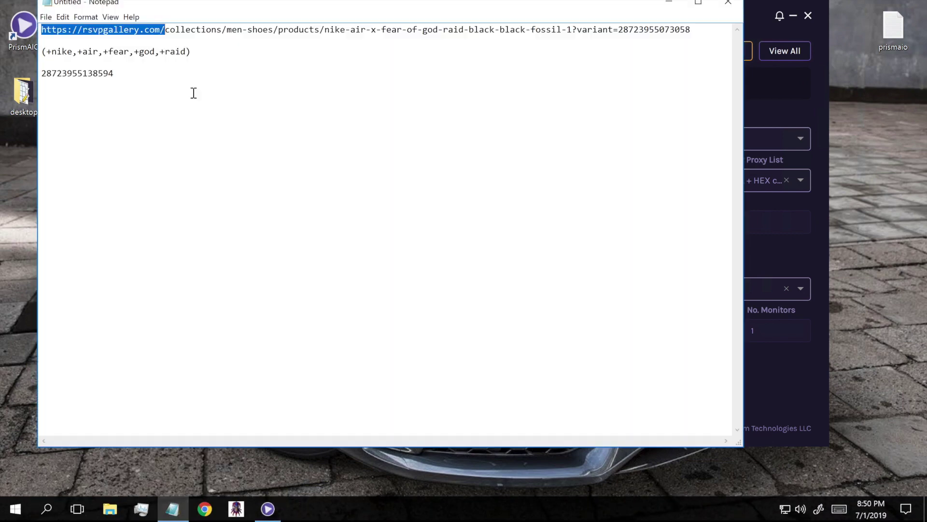
pyautogui.rightClick(155, 30)
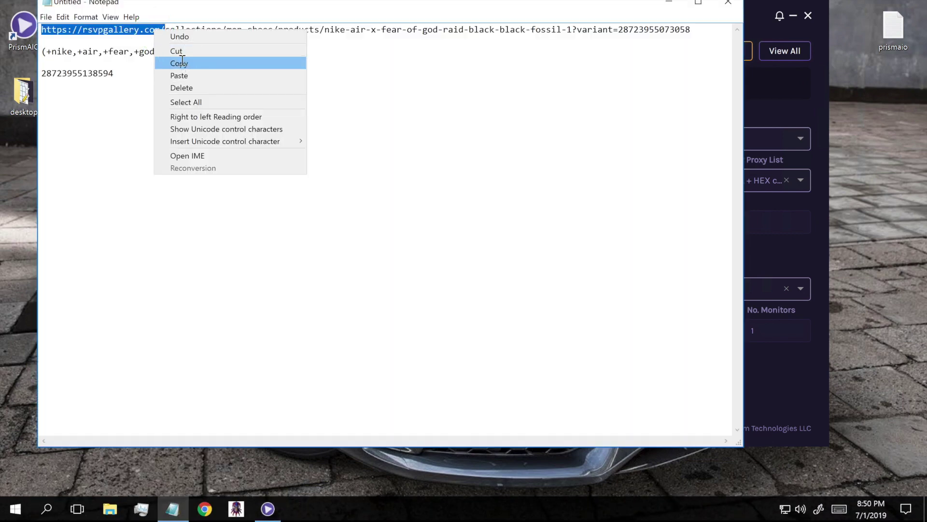
pyautogui.click(183, 64)
pyautogui.click(816, 102)
pyautogui.click(260, 144)
pyautogui.rightClick(260, 143)
pyautogui.click(292, 179)
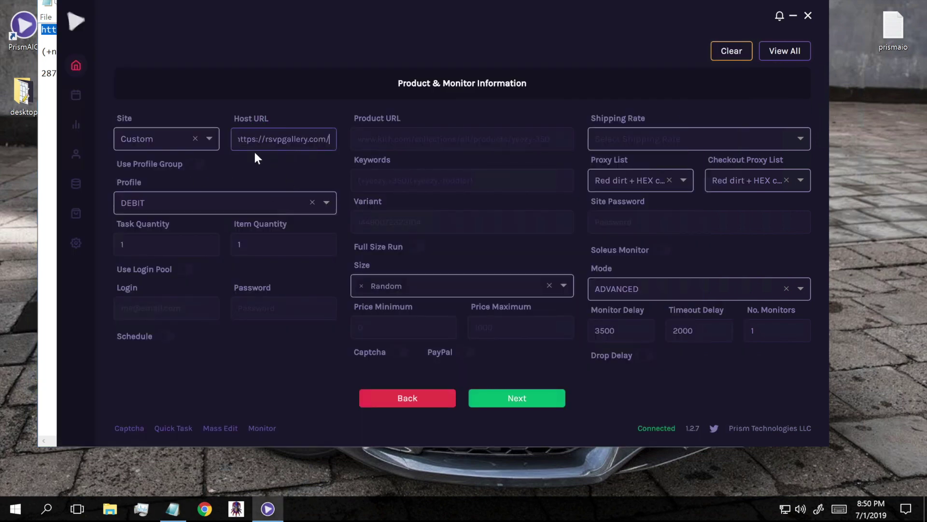
pyautogui.moveTo(244, 142); pyautogui.dragTo(357, 145)
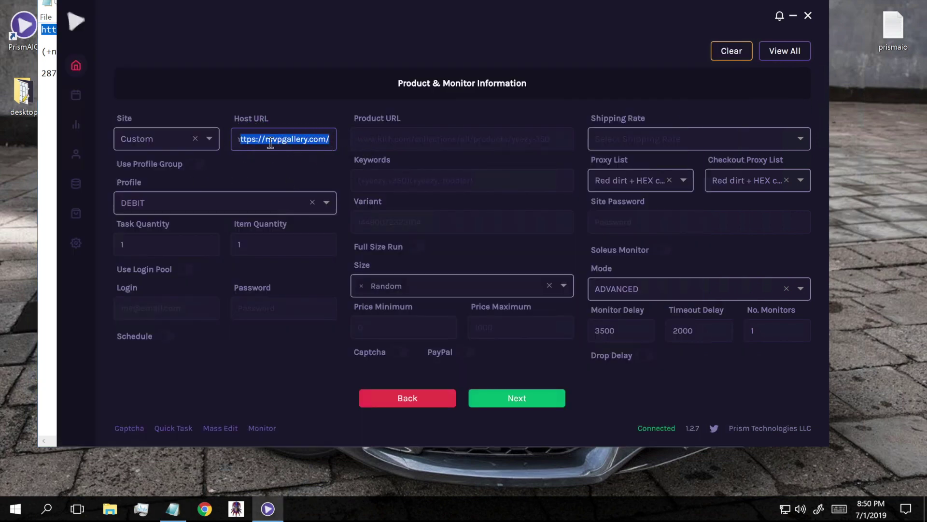
# Clear Custom, search 'yeezy' to reselect Yeezy Supply, then minimize Notepad.
pyautogui.click(195, 139)
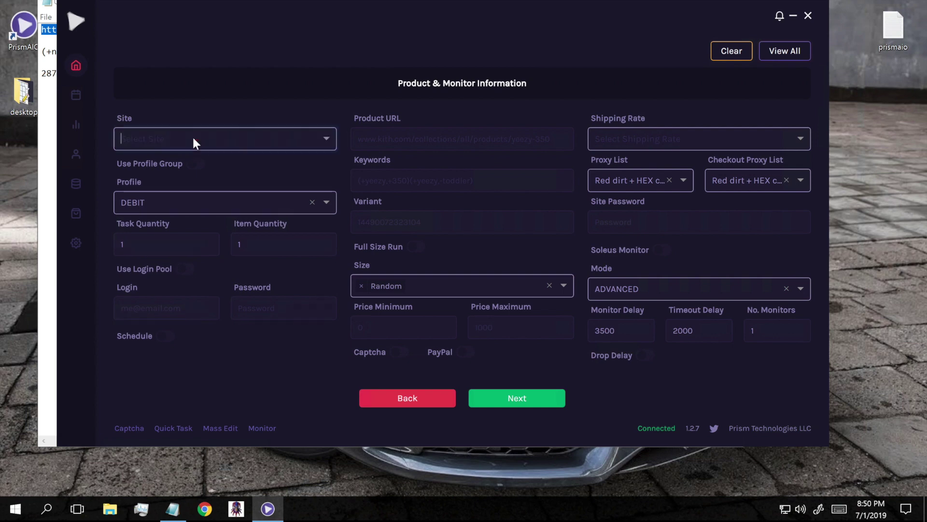
pyautogui.click(203, 140)
pyautogui.write('yeezy')
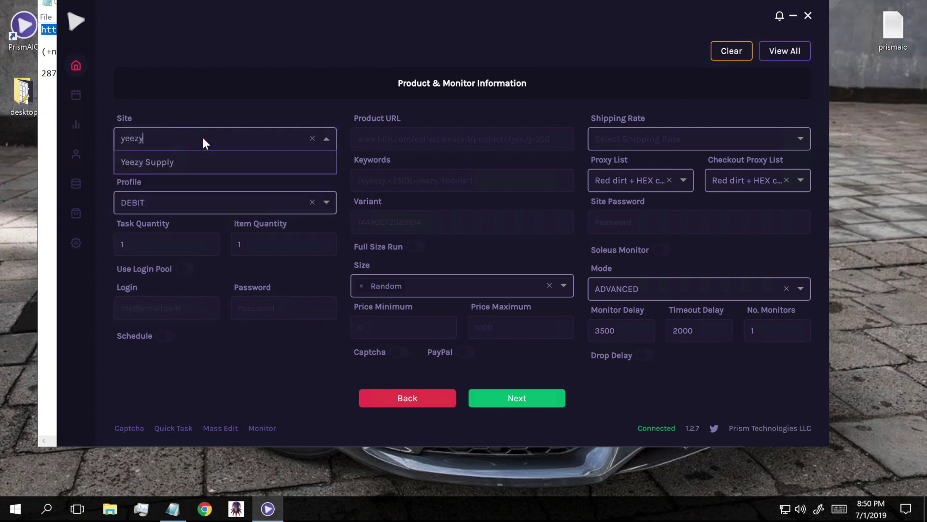
pyautogui.click(178, 163)
pyautogui.click(43, 190)
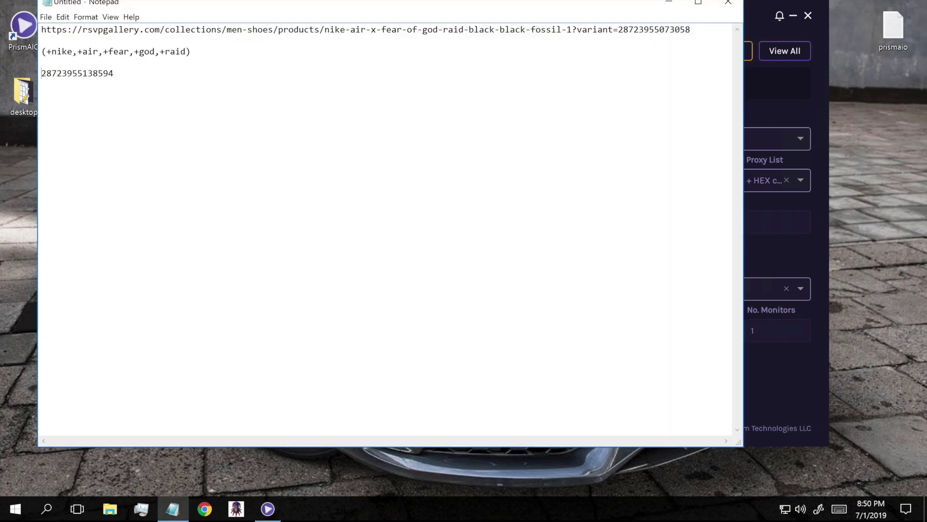
pyautogui.click(680, 4)
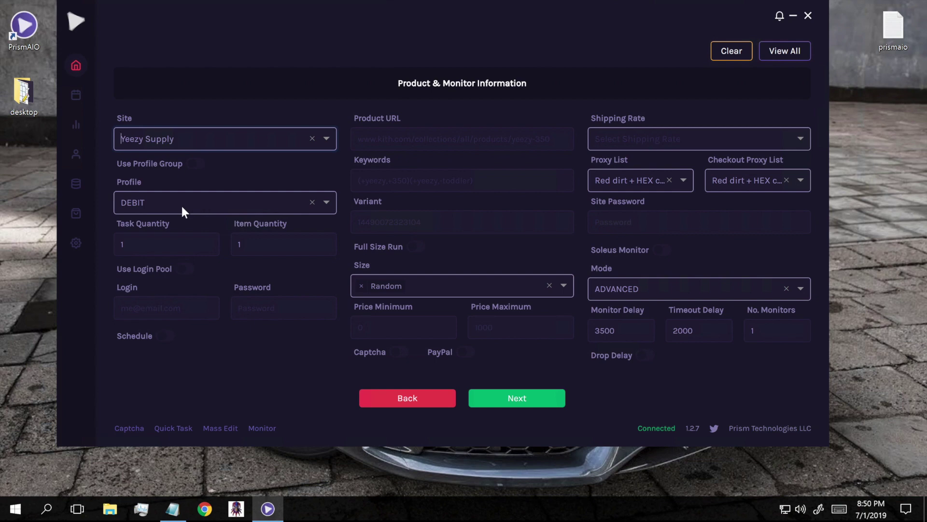
# Replace the DEBIT profile with the 'test' profile.
pyautogui.click(312, 204)
pyautogui.write('test')
pyautogui.click(152, 272)
# Enable Use Profile Group with Personal Cards, then switch profile groups back off.
pyautogui.click(194, 167)
pyautogui.click(222, 200)
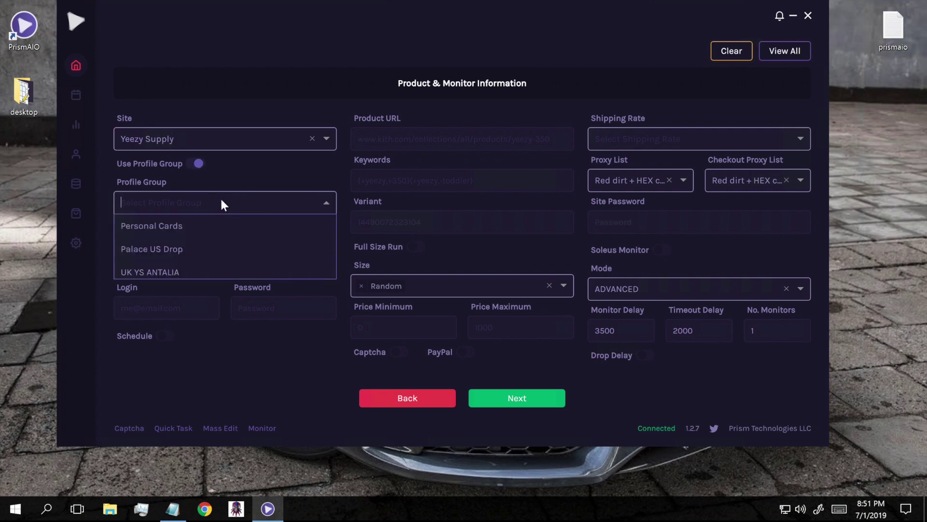
pyautogui.click(158, 233)
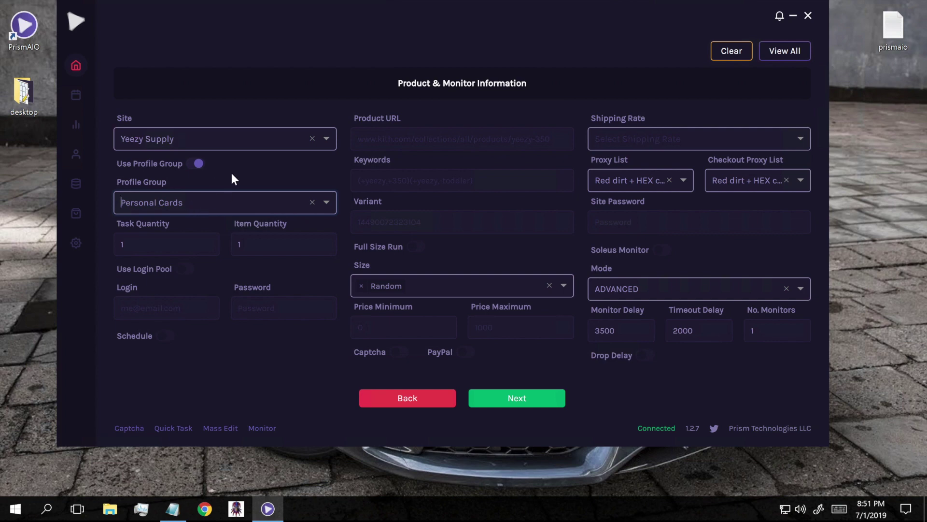
pyautogui.click(196, 164)
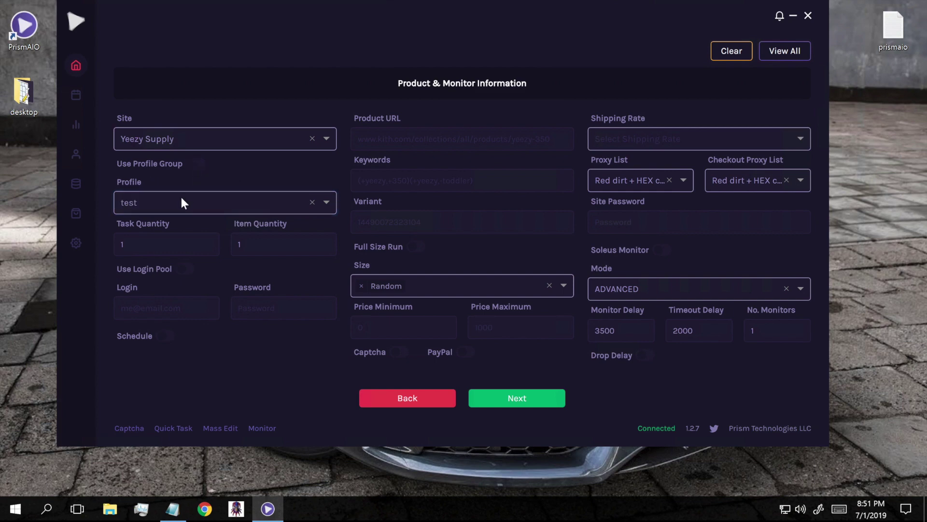
pyautogui.doubleClick(153, 245)
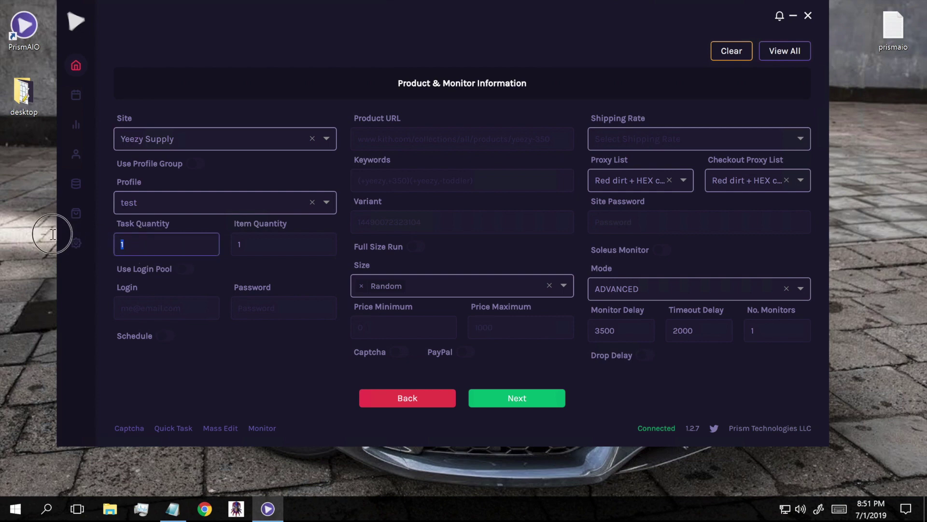
pyautogui.write('5')
pyautogui.press('BackSpace')
pyautogui.write('1')
pyautogui.click(269, 244)
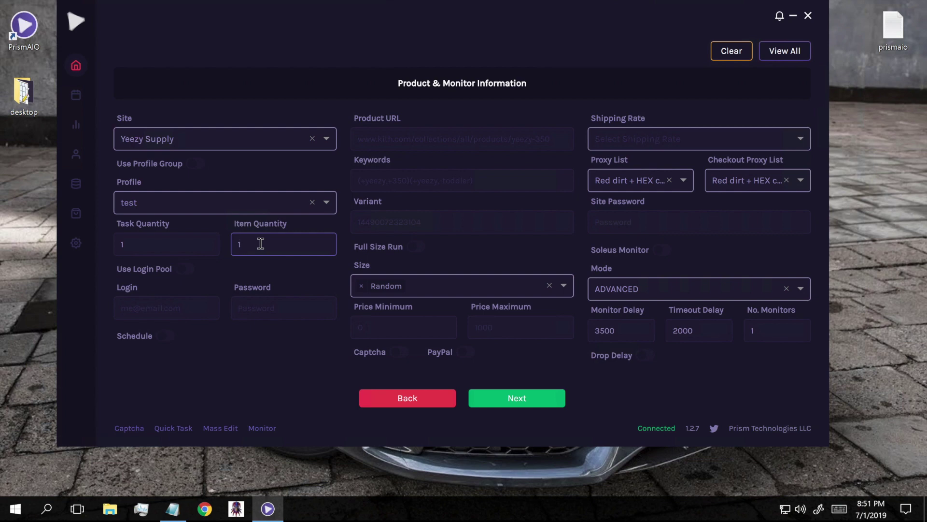
pyautogui.doubleClick(260, 244)
pyautogui.write('2')
pyautogui.press('BackSpace')
pyautogui.write('1')
pyautogui.click(221, 265)
pyautogui.click(155, 307)
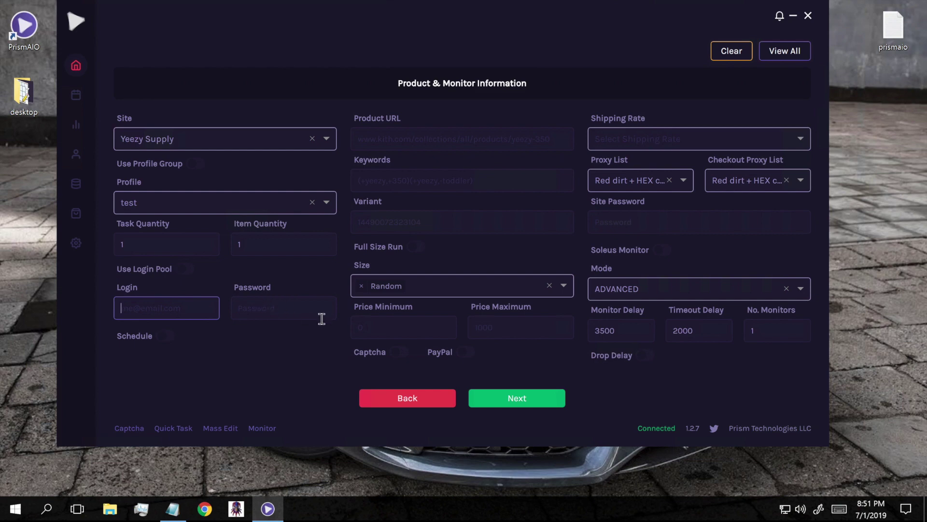
# Toggle Use Login Pool on and back off, then enable the Schedule toggle.
pyautogui.click(206, 283)
pyautogui.click(185, 271)
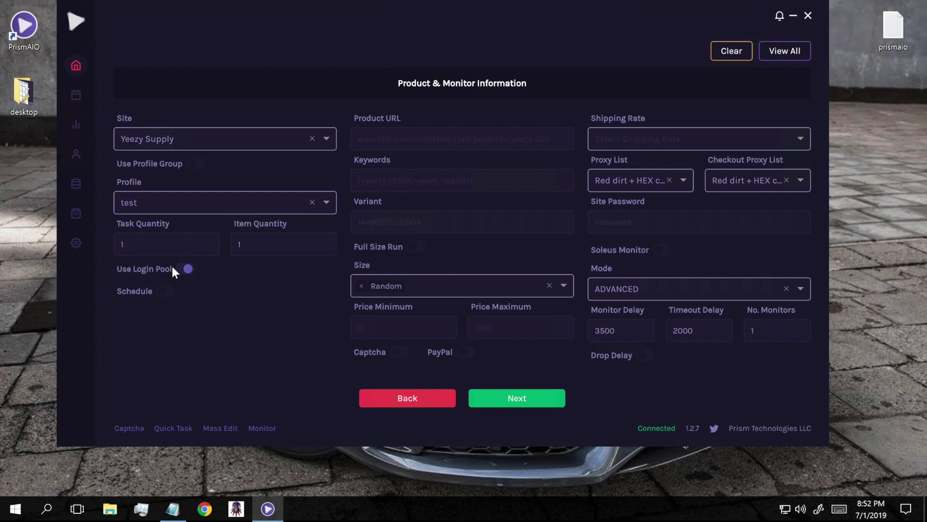
pyautogui.click(188, 270)
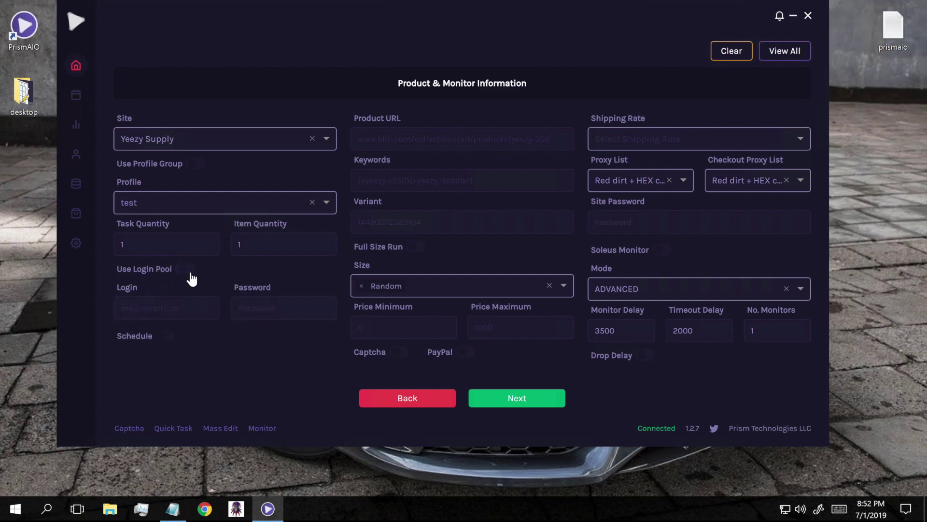
pyautogui.click(165, 340)
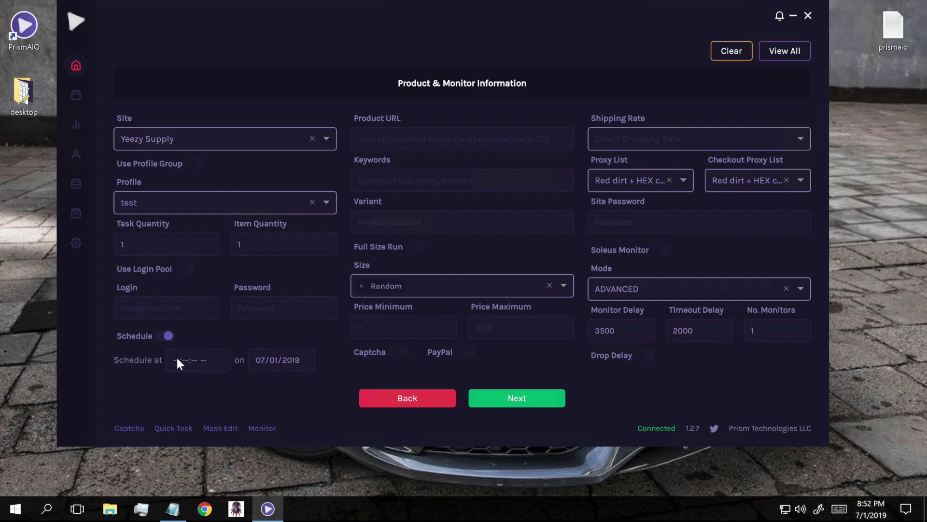
# Set the scheduled start time to 02:59:55 AM.
pyautogui.click(177, 363)
pyautogui.write('02:0')
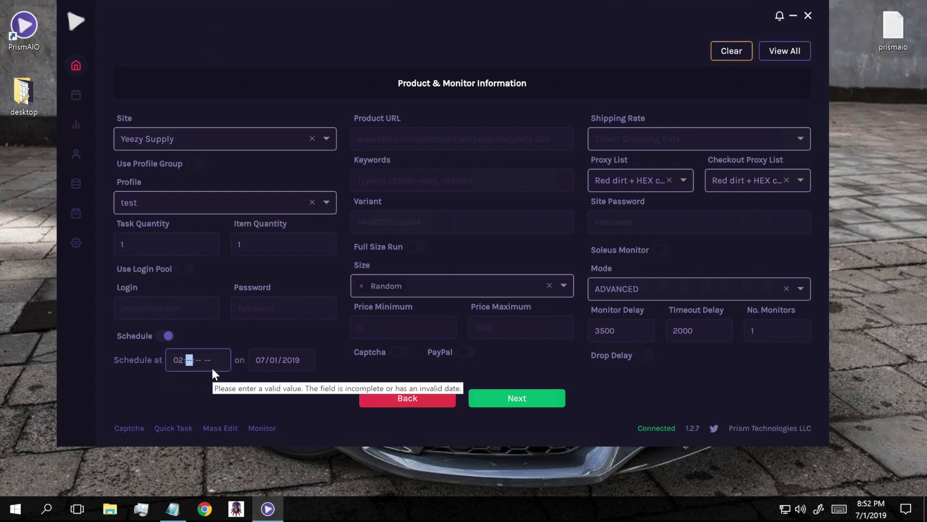
pyautogui.write('5')
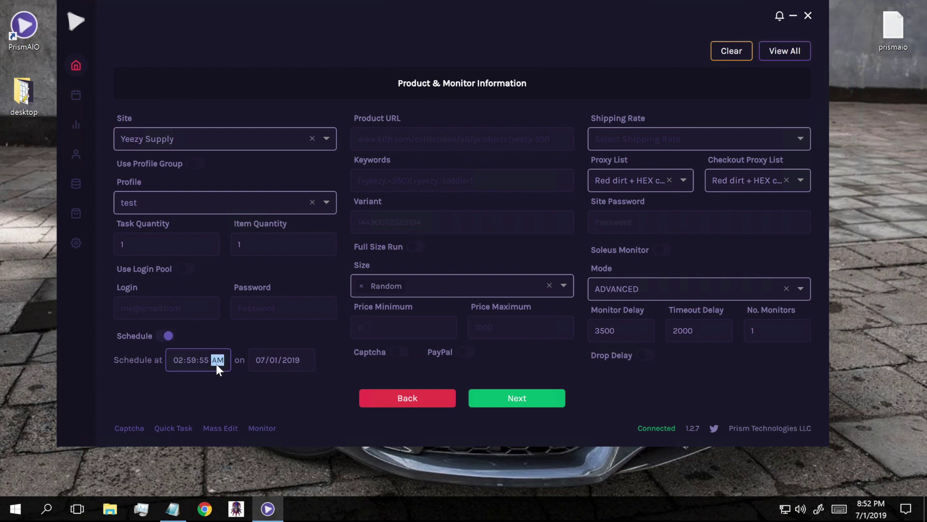
pyautogui.click(281, 385)
# Change the schedule date's day to 02 so it reads 07/02/2019.
pyautogui.click(275, 360)
pyautogui.write('02')
pyautogui.click(324, 399)
pyautogui.click(384, 133)
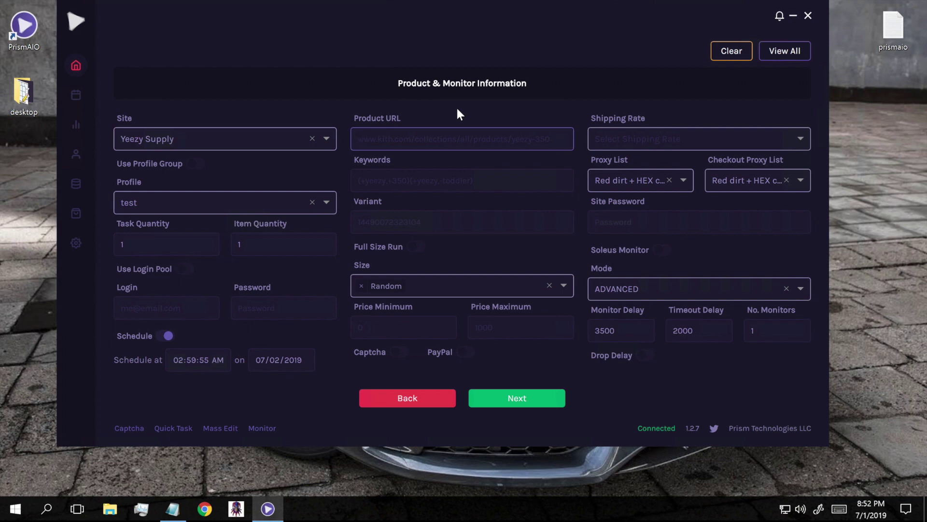
# Start the Keywords with (+350,+reflectives, removing a stray 0.
pyautogui.click(442, 125)
pyautogui.click(397, 138)
pyautogui.click(408, 180)
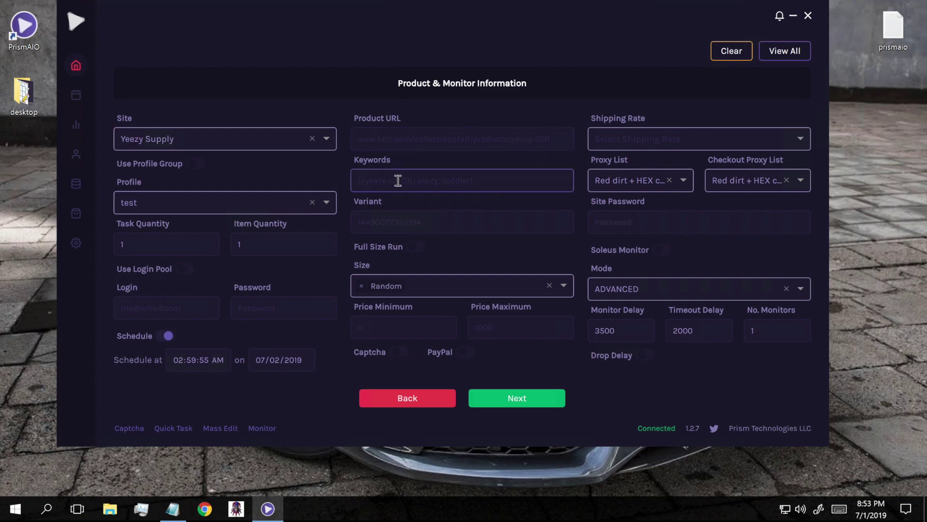
pyautogui.write('(')
pyautogui.write('+')
pyautogui.write('350,+reflectives0')
pyautogui.press('BackSpace')
pyautogui.write(')')
pyautogui.press('BackSpace')
# Add -infant,-kid to the Keywords and remove the extra (+700,+black) group.
pyautogui.write(',-infant,-kid)')
pyautogui.click(458, 184)
pyautogui.write('-')
pyautogui.write('(+700,+black')
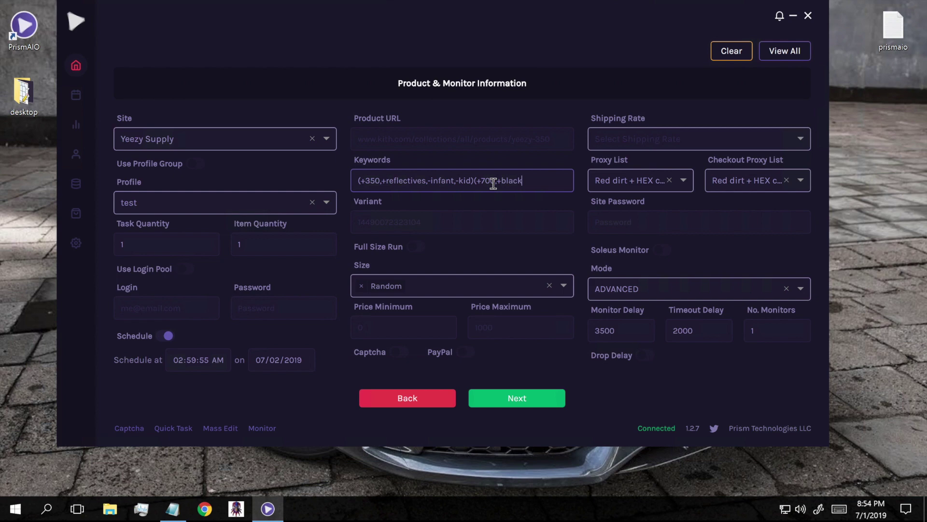
pyautogui.write(')')
pyautogui.click(543, 186)
pyautogui.press('BackSpace')
pyautogui.press('BackSpace')
pyautogui.press('BackSpace')
pyautogui.press('BackSpace')
pyautogui.press('BackSpace')
pyautogui.press('BackSpace')
pyautogui.press('BackSpace')
pyautogui.press('BackSpace')
pyautogui.press('BackSpace')
pyautogui.press('BackSpace')
pyautogui.press('BackSpace')
pyautogui.press('BackSpace')
pyautogui.press('BackSpace')
pyautogui.click(471, 213)
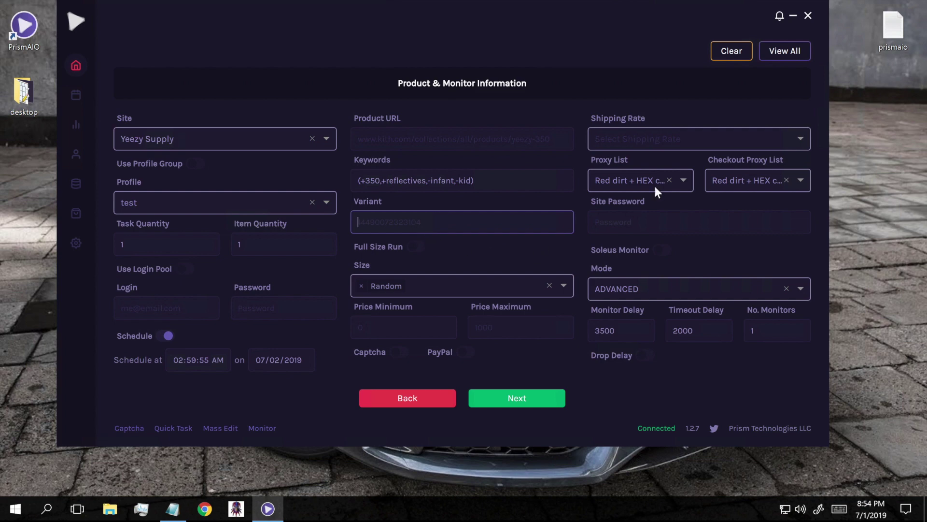
# Remove the Random selection from the Size field.
pyautogui.click(509, 178)
pyautogui.click(452, 249)
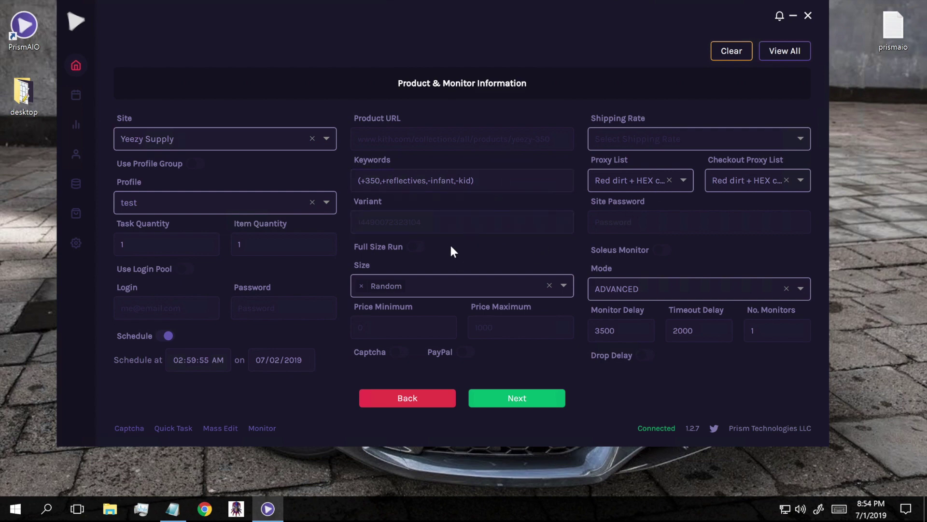
pyautogui.click(362, 285)
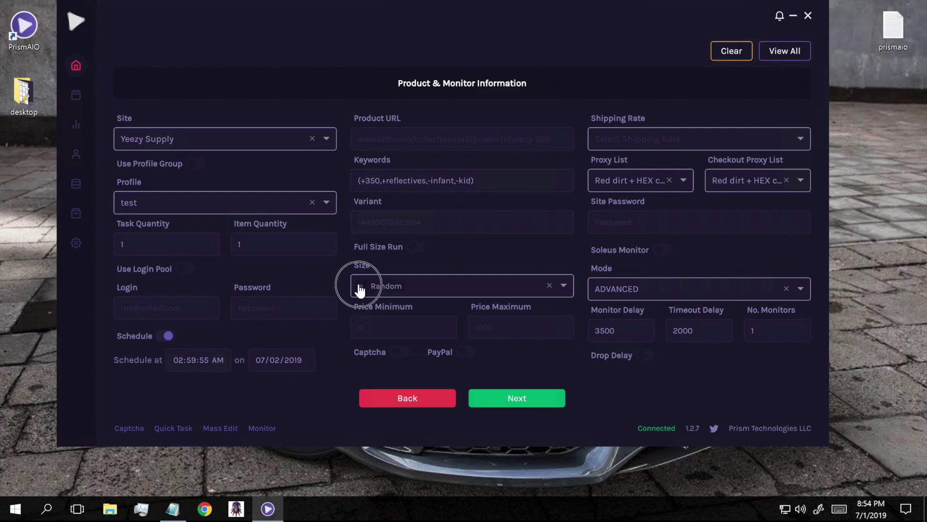
pyautogui.click(456, 295)
pyautogui.scroll(-1, 407, 326)
pyautogui.scroll(1, 408, 326)
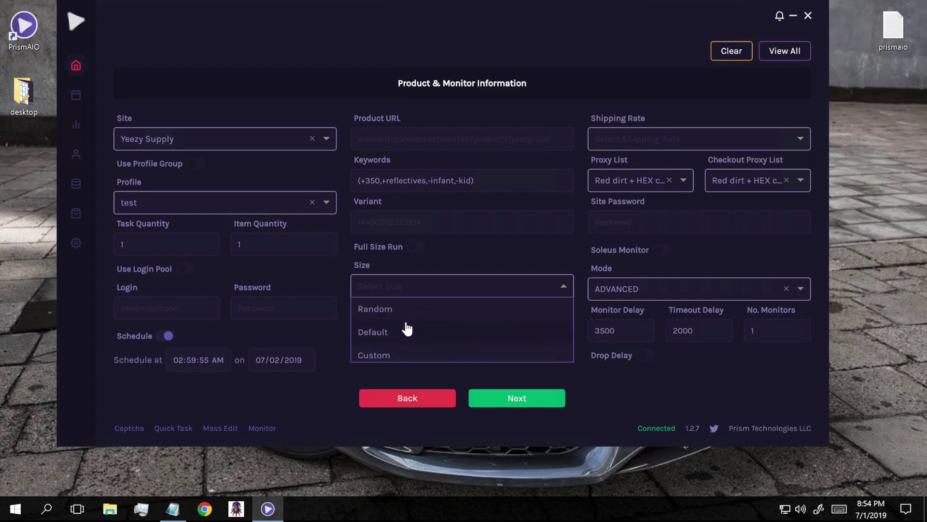
pyautogui.click(392, 312)
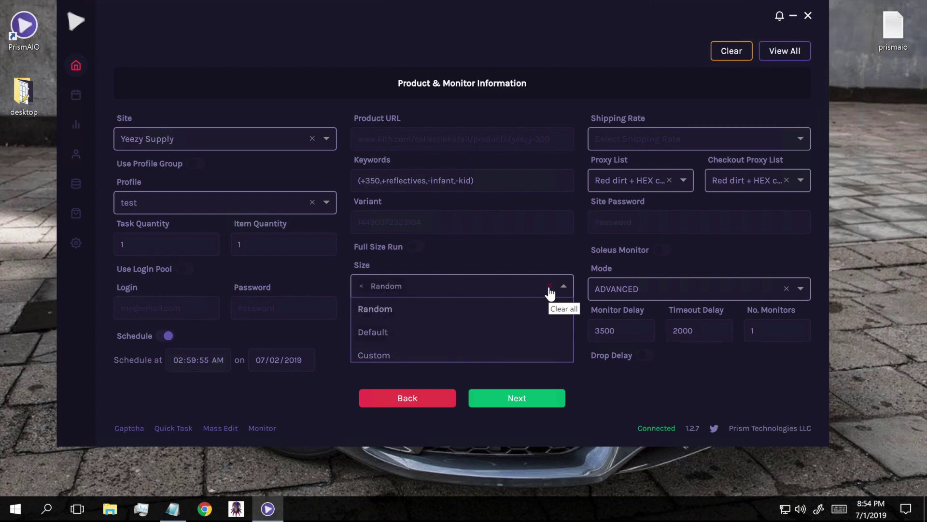
pyautogui.click(548, 286)
# Add sizes 4, 4.5, 5, 5.5, 6 and 6.5, then clear all selected sizes.
pyautogui.scroll(-2, 426, 314)
pyautogui.click(399, 327)
pyautogui.click(391, 348)
pyautogui.scroll(-1, 388, 346)
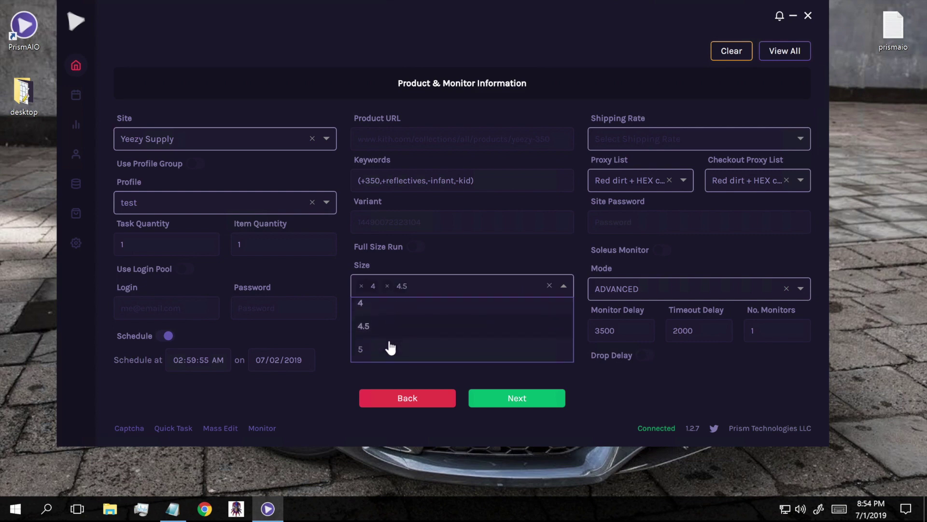
pyautogui.click(377, 347)
pyautogui.scroll(-1, 376, 344)
pyautogui.click(375, 340)
pyautogui.scroll(-1, 372, 339)
pyautogui.click(371, 340)
pyautogui.scroll(-1, 370, 339)
pyautogui.click(369, 340)
pyautogui.click(523, 254)
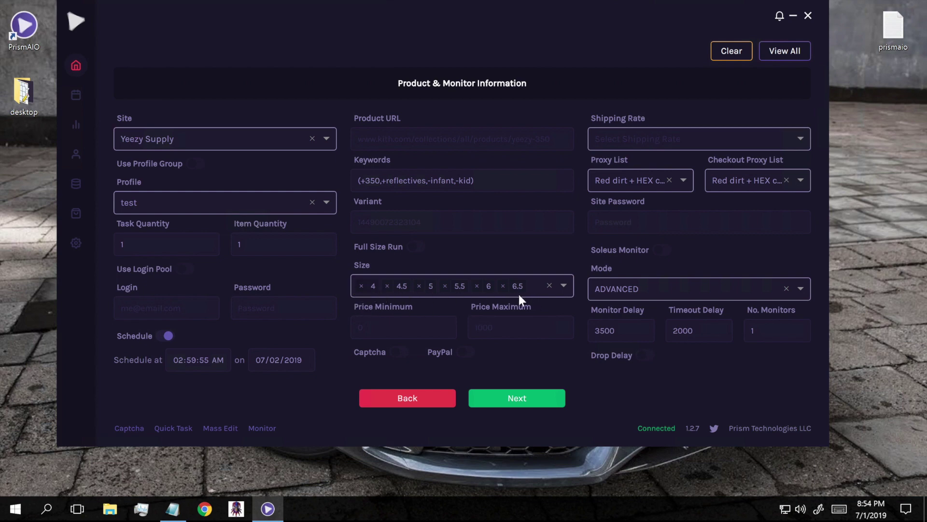
pyautogui.click(549, 286)
# Turn on Full Size Run with Start Size 4 and End Size 6.5.
pyautogui.click(415, 255)
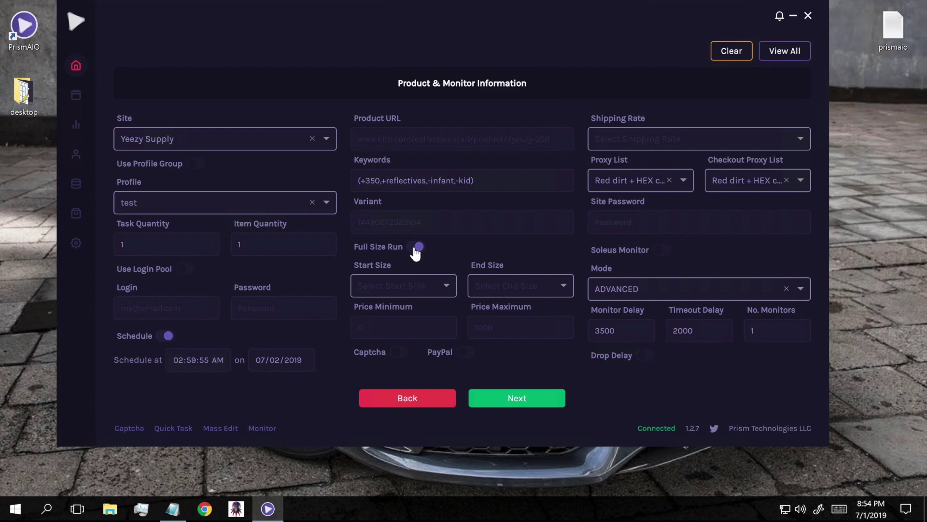
pyautogui.click(388, 285)
pyautogui.click(370, 308)
pyautogui.click(506, 290)
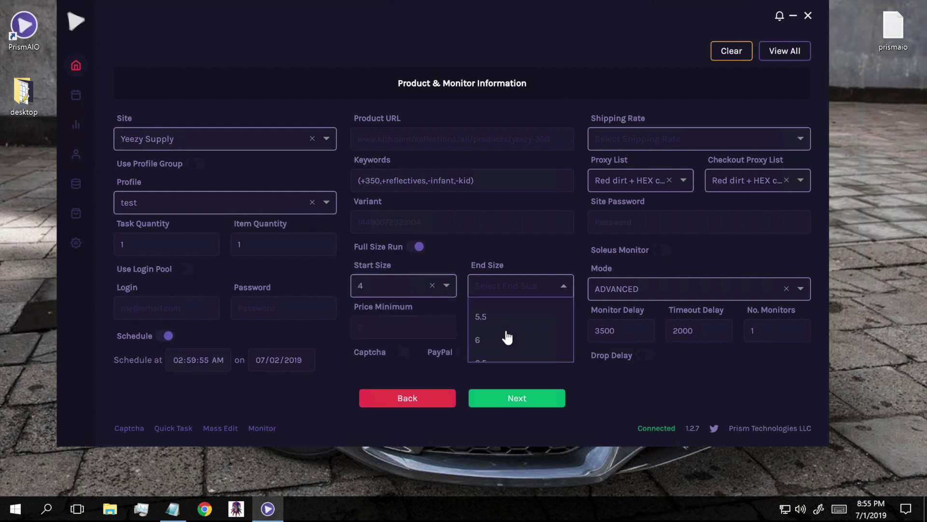
pyautogui.scroll(-2, 497, 344)
pyautogui.click(497, 344)
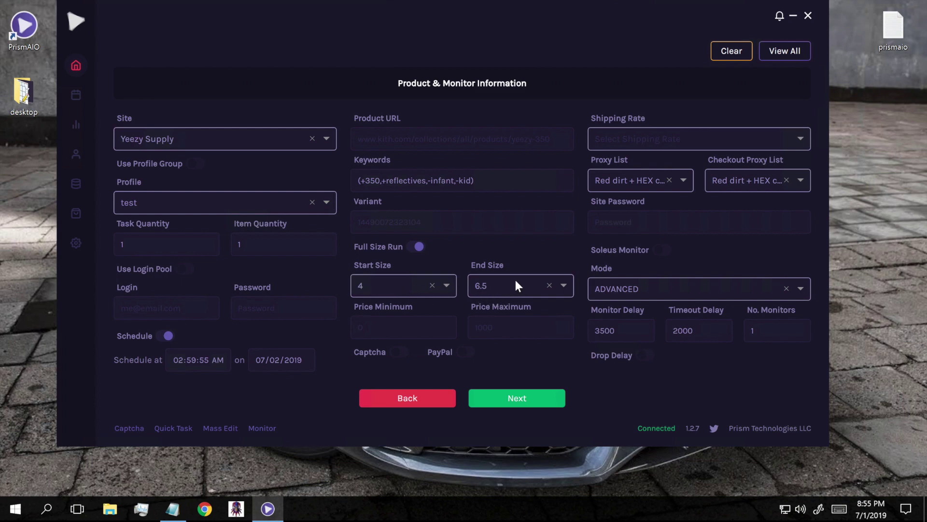
# Turn Full Size Run off and set the Size back to Random.
pyautogui.click(417, 253)
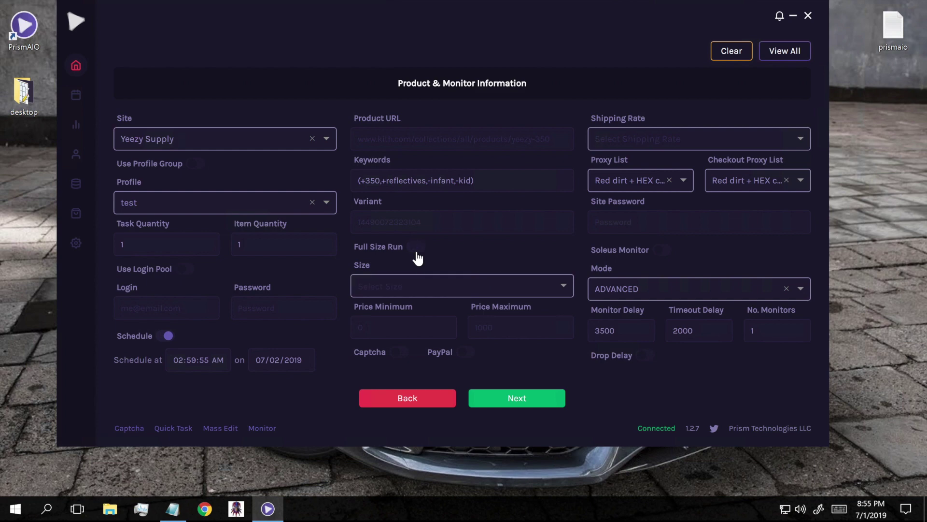
pyautogui.click(437, 292)
pyautogui.click(404, 310)
pyautogui.click(389, 324)
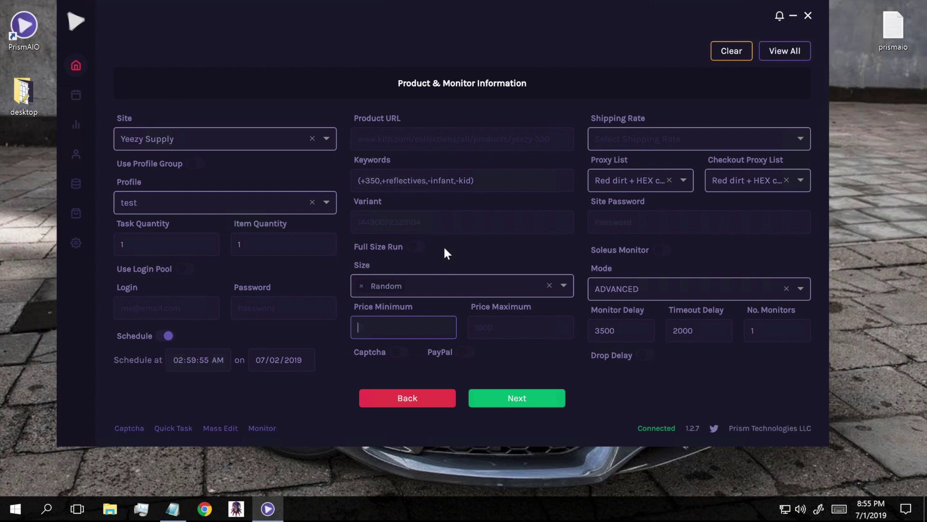
# Enter 219 as Price Minimum and 221 as Price Maximum.
pyautogui.write('219')
pyautogui.press('Tab')
pyautogui.write('221')
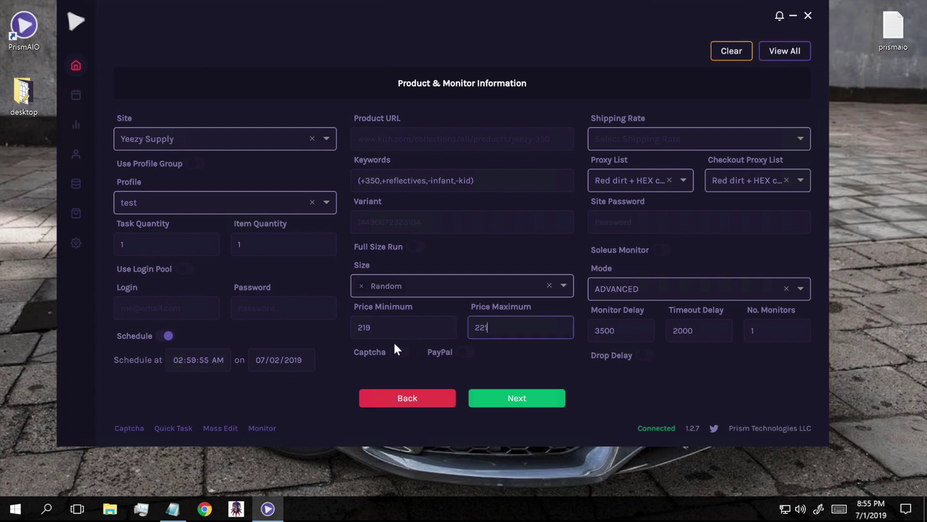
pyautogui.click(412, 320)
pyautogui.click(513, 326)
pyautogui.click(549, 354)
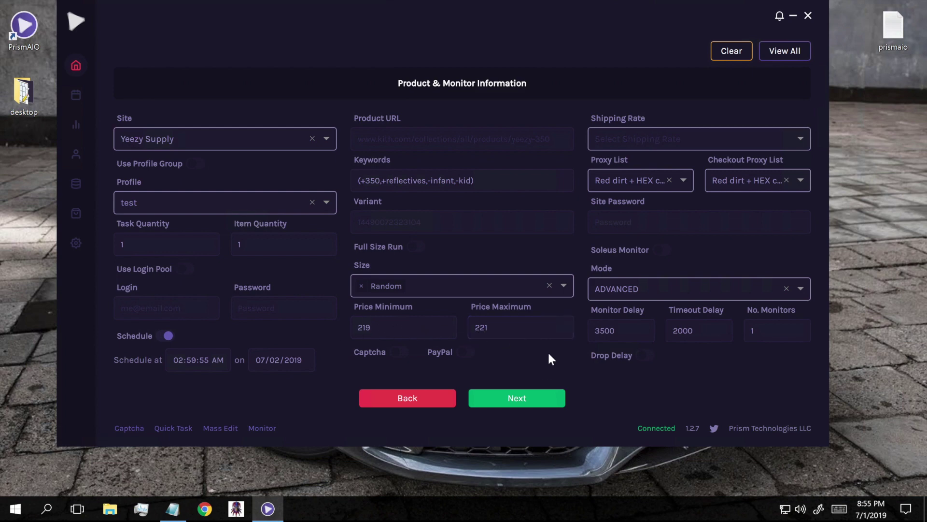
pyautogui.click(399, 360)
pyautogui.click(398, 360)
pyautogui.click(399, 360)
pyautogui.click(399, 360)
pyautogui.click(398, 359)
pyautogui.click(400, 358)
pyautogui.click(399, 356)
pyautogui.click(401, 357)
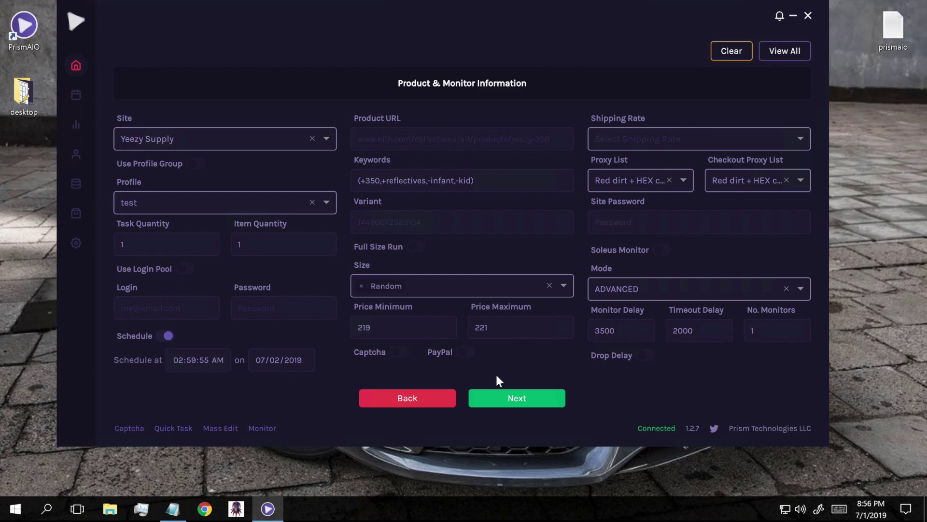
pyautogui.click(462, 360)
pyautogui.click(468, 361)
pyautogui.click(465, 356)
# Choose YeezySupply US as the shipping rate and Blank UK as the proxy list.
pyautogui.click(627, 140)
pyautogui.scroll(-3, 638, 191)
pyautogui.scroll(-5, 639, 192)
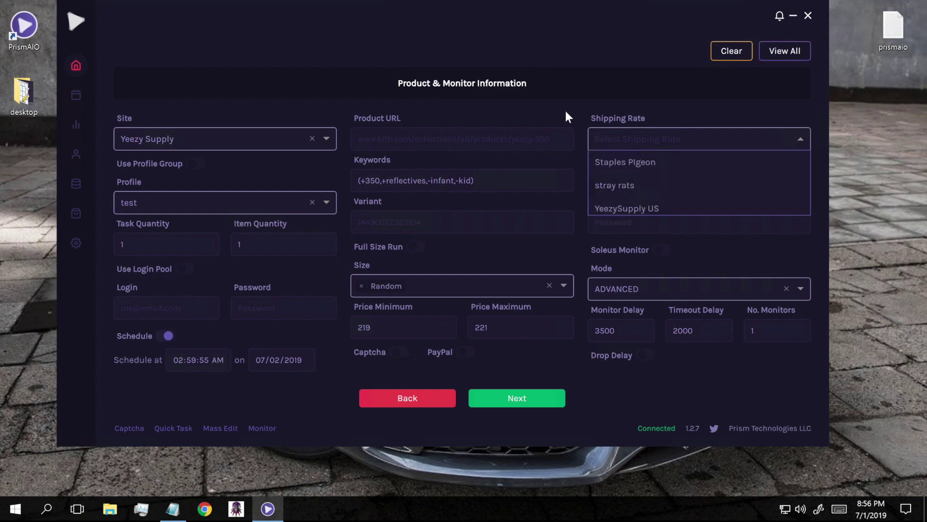
pyautogui.scroll(-1, 647, 181)
pyautogui.click(641, 188)
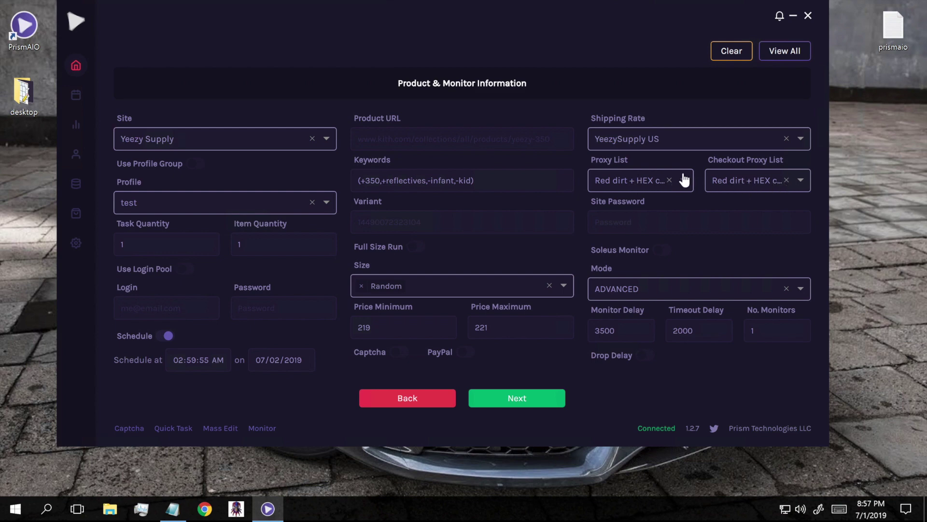
pyautogui.click(659, 176)
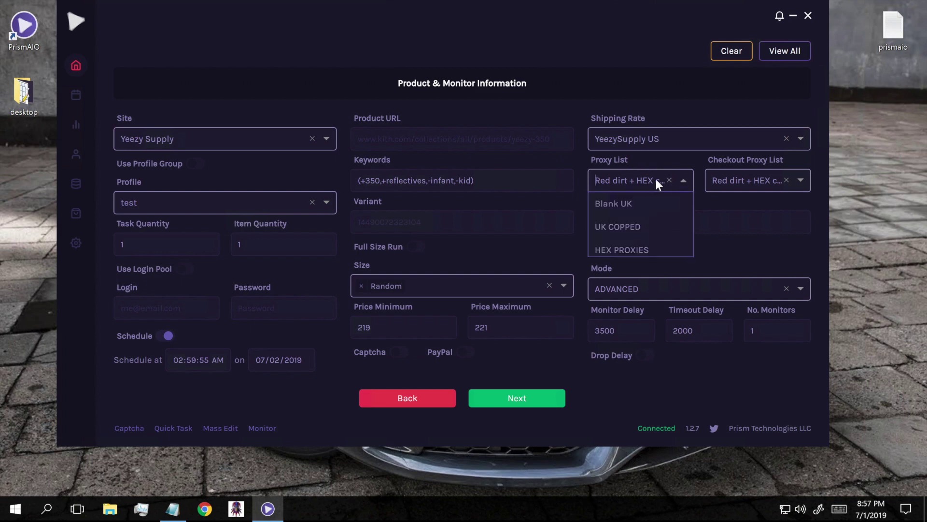
pyautogui.click(633, 205)
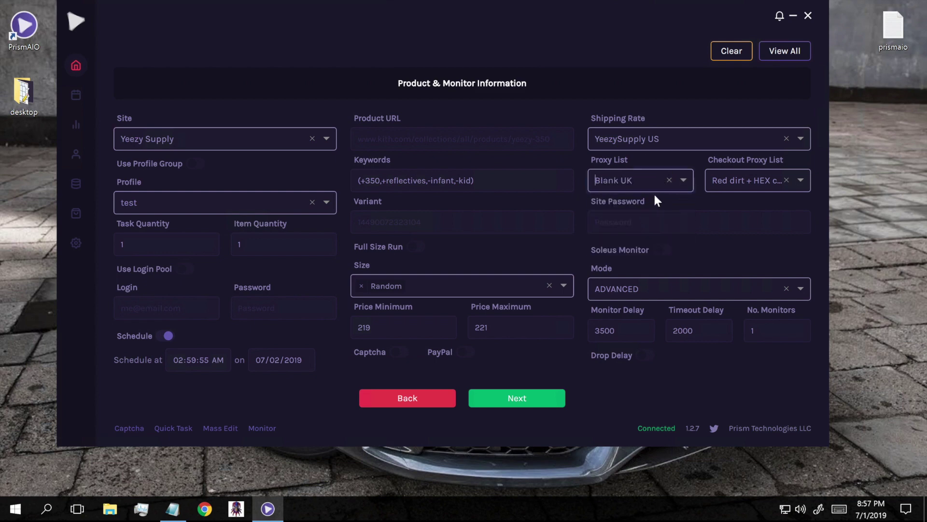
# Replace the checkout proxy list with Blank UK.
pyautogui.click(751, 180)
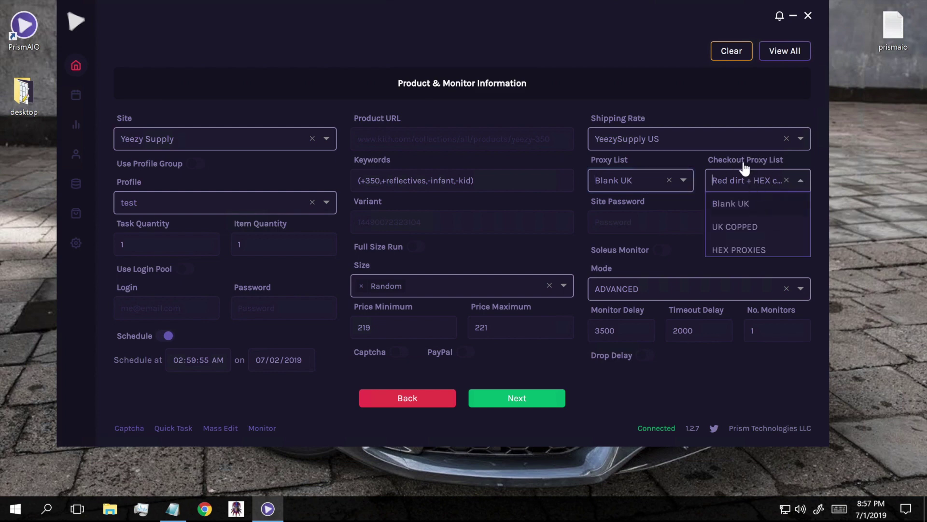
pyautogui.scroll(-3, 754, 218)
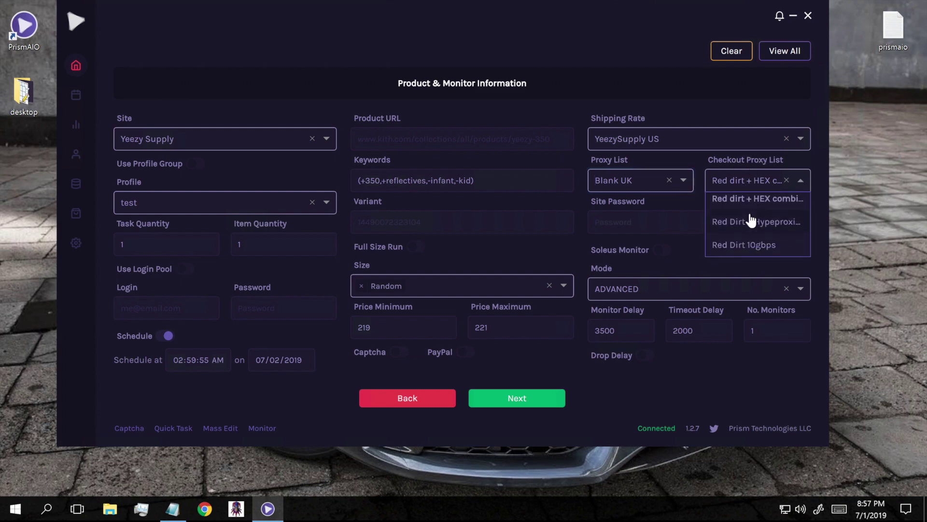
pyautogui.click(787, 180)
pyautogui.click(696, 161)
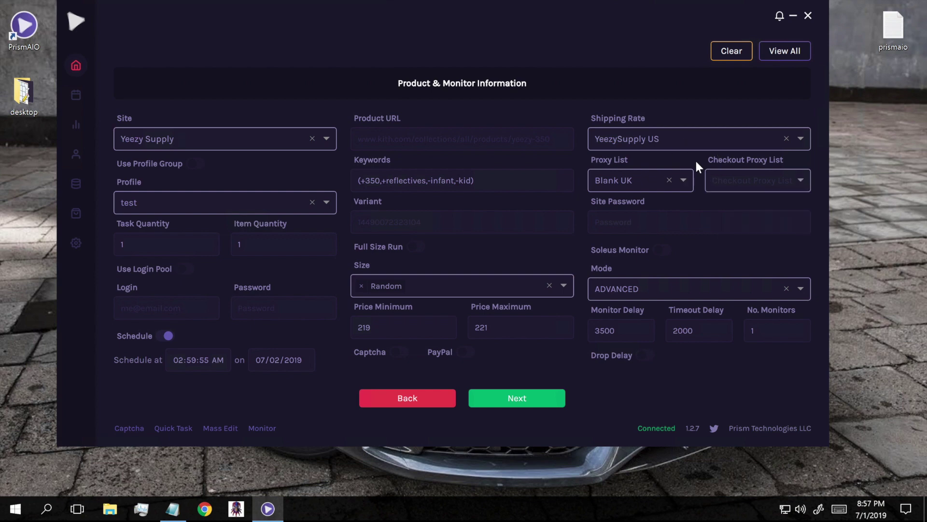
pyautogui.click(747, 185)
pyautogui.click(748, 205)
pyautogui.click(610, 218)
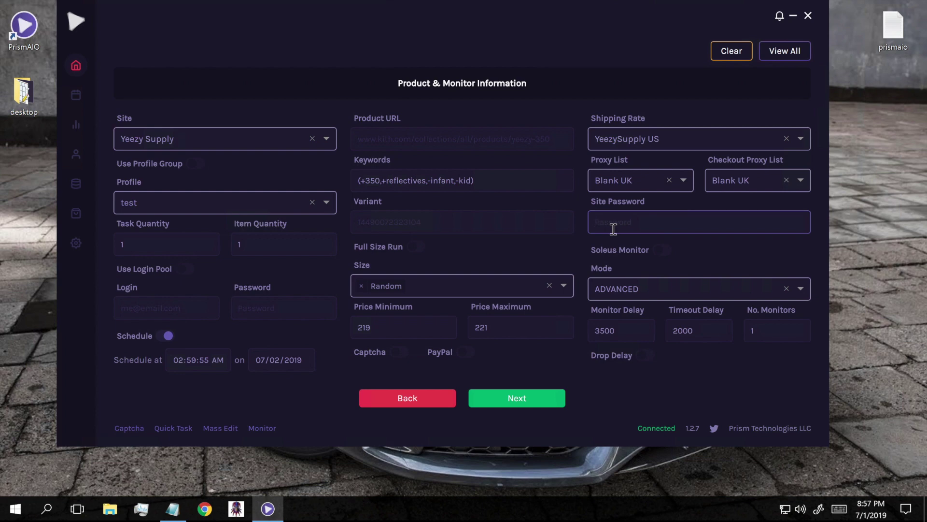
pyautogui.click(703, 255)
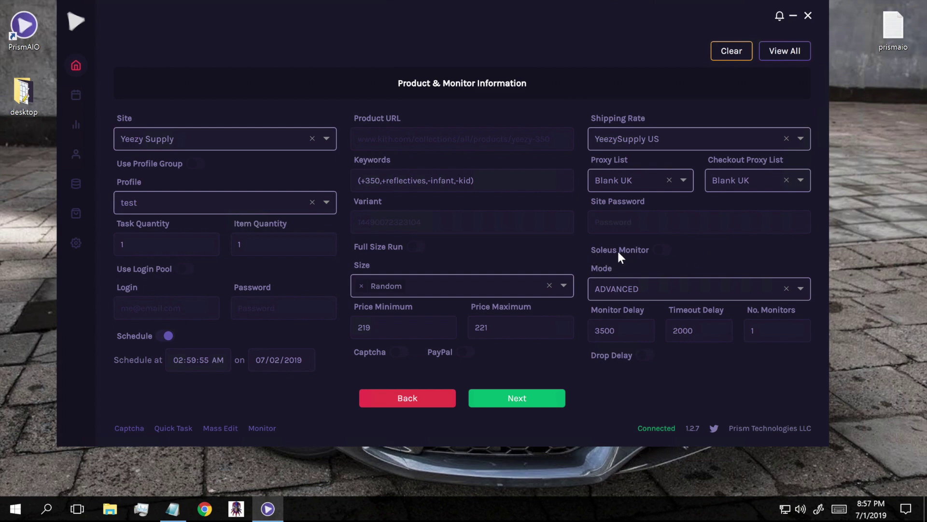
pyautogui.click(663, 251)
pyautogui.click(271, 428)
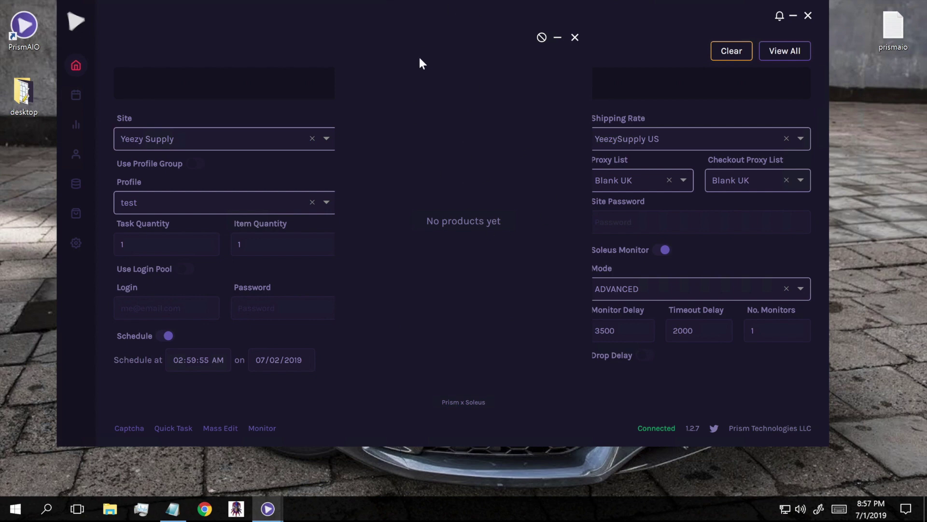
pyautogui.click(575, 37)
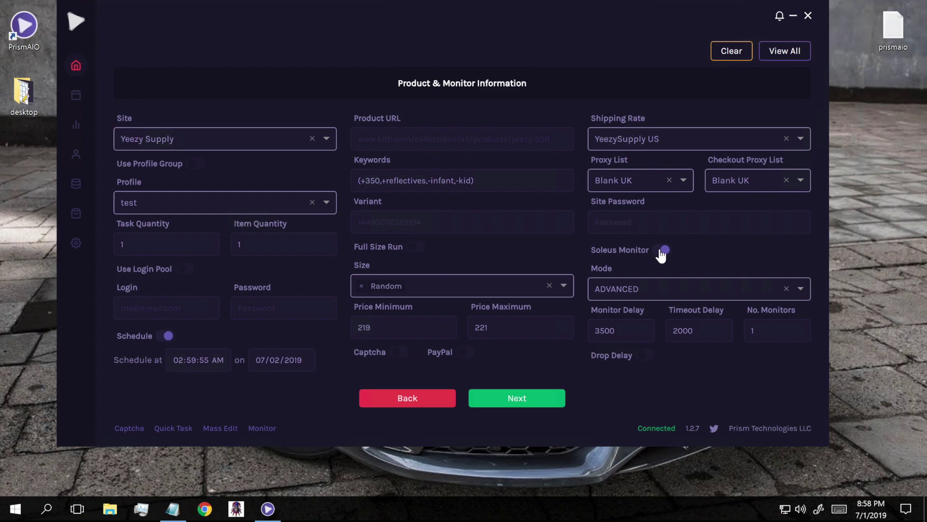
pyautogui.click(664, 250)
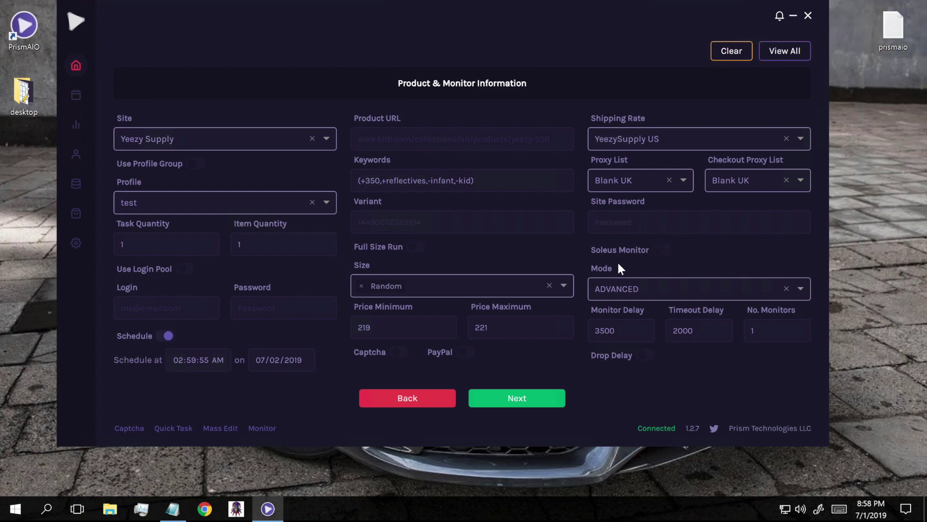
# Browse the Mode dropdown options, then close it with ADVANCED still selected.
pyautogui.click(617, 285)
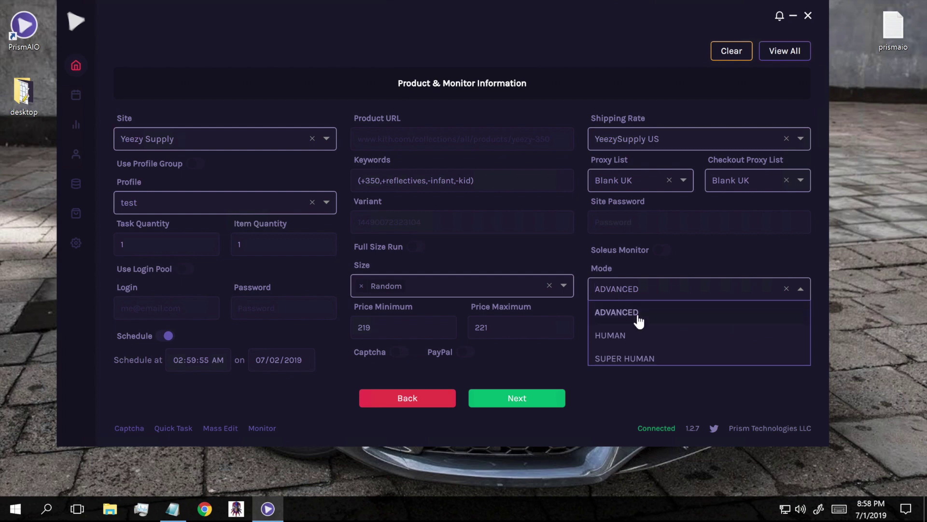
pyautogui.scroll(-3, 639, 321)
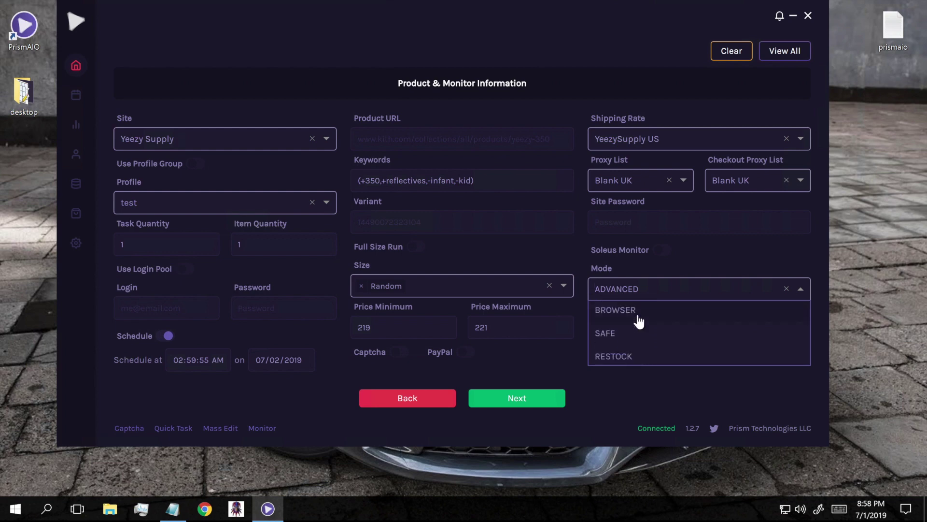
pyautogui.scroll(3, 639, 321)
pyautogui.scroll(-1, 637, 332)
pyautogui.scroll(-2, 637, 332)
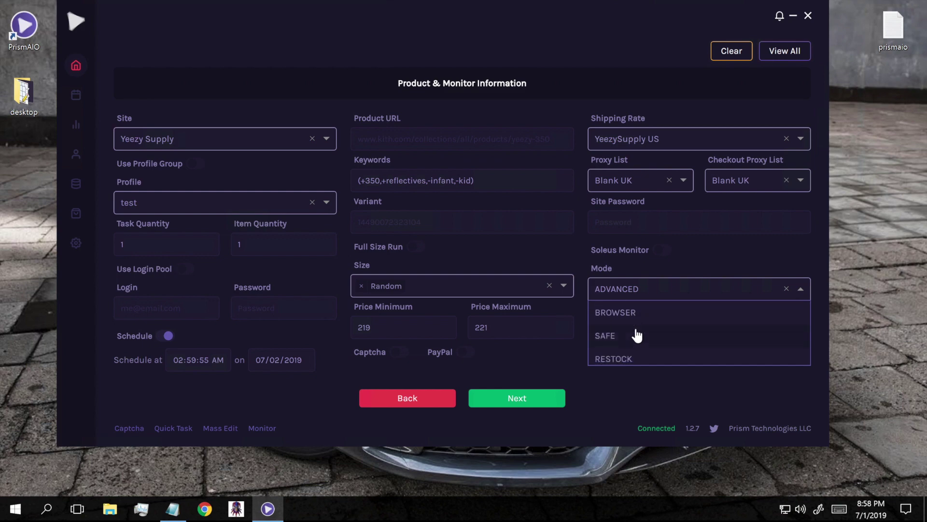
pyautogui.scroll(-1, 618, 333)
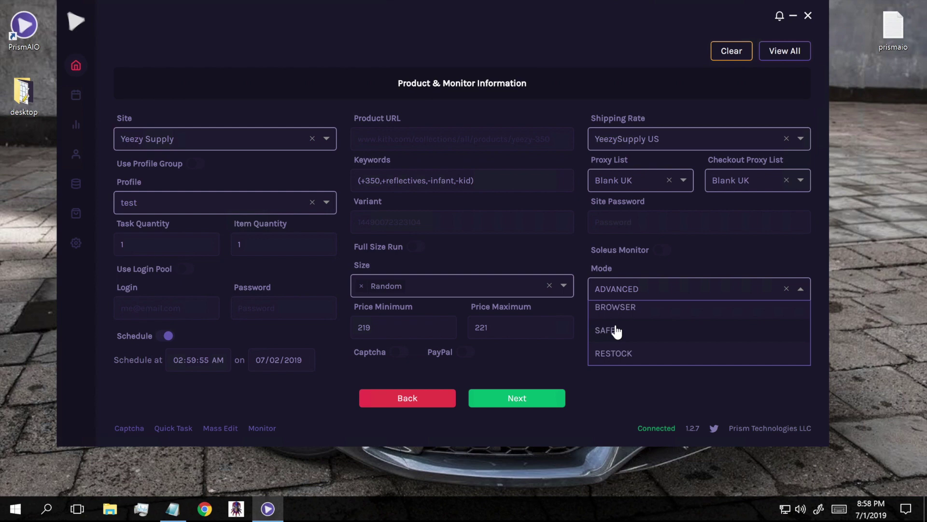
pyautogui.click(575, 254)
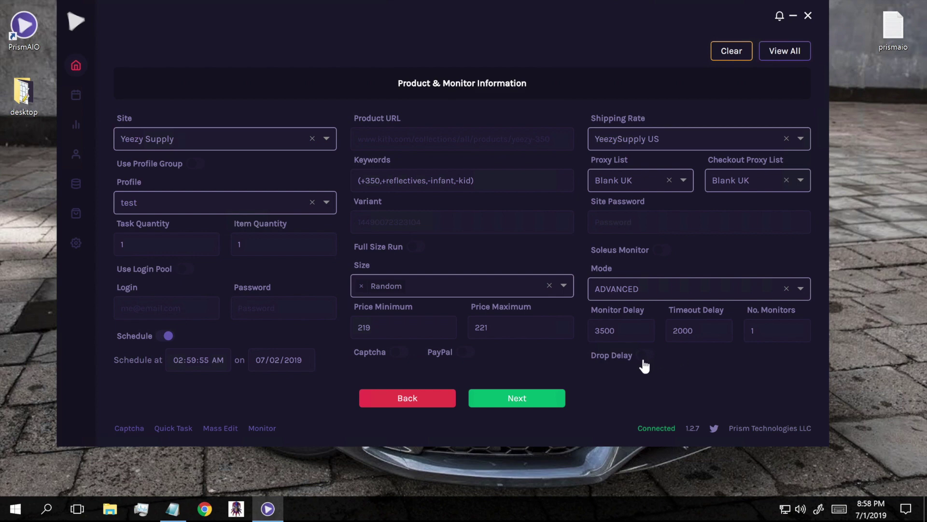
# Change Monitor Delay from 3500 to 8000 and Timeout Delay from 2000 to 10000.
pyautogui.doubleClick(607, 330)
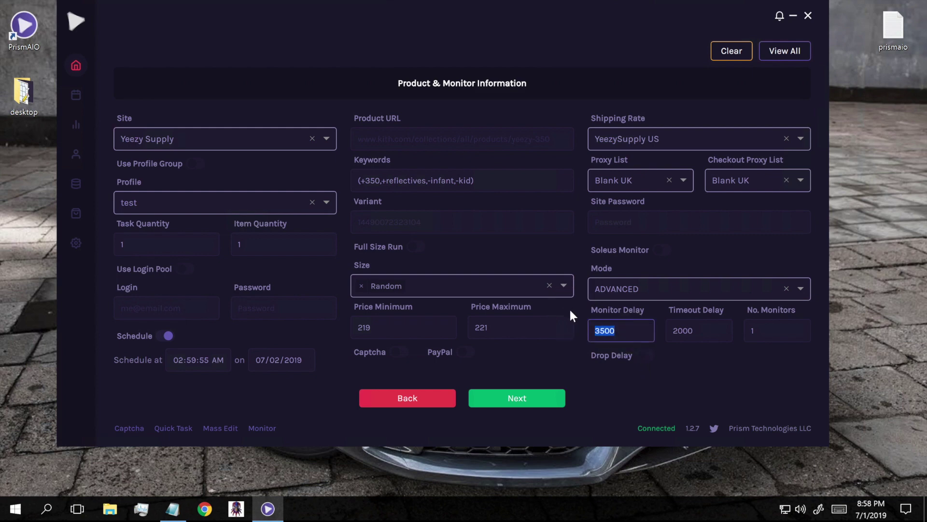
pyautogui.write('8000')
pyautogui.click(706, 325)
pyautogui.doubleClick(706, 325)
pyautogui.write('10000')
pyautogui.click(654, 384)
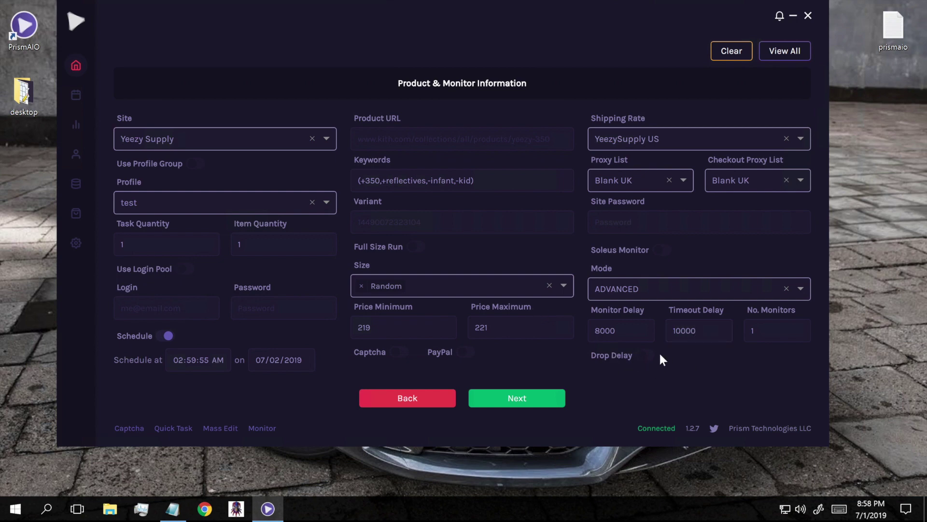
# Turn off scheduling, try a 1000 drop delay with date 02, then switch Drop Delay off.
pyautogui.click(647, 359)
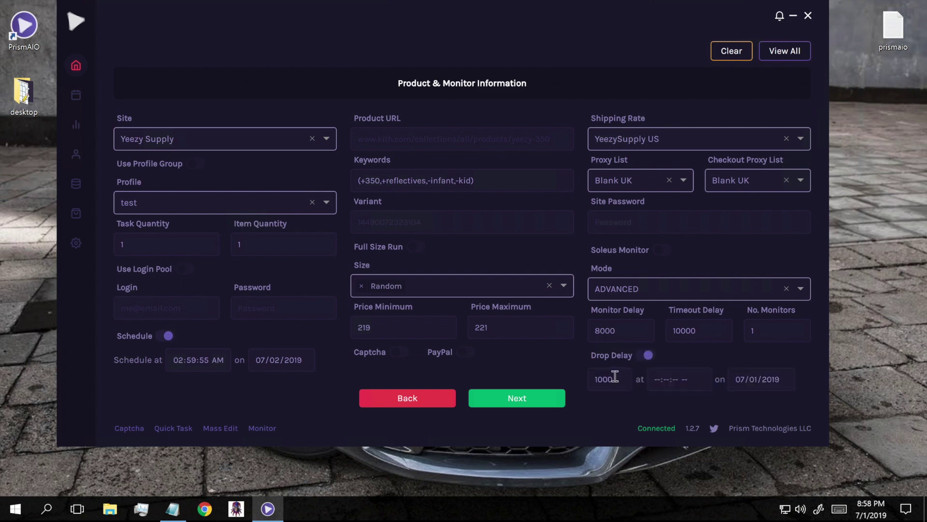
pyautogui.click(167, 336)
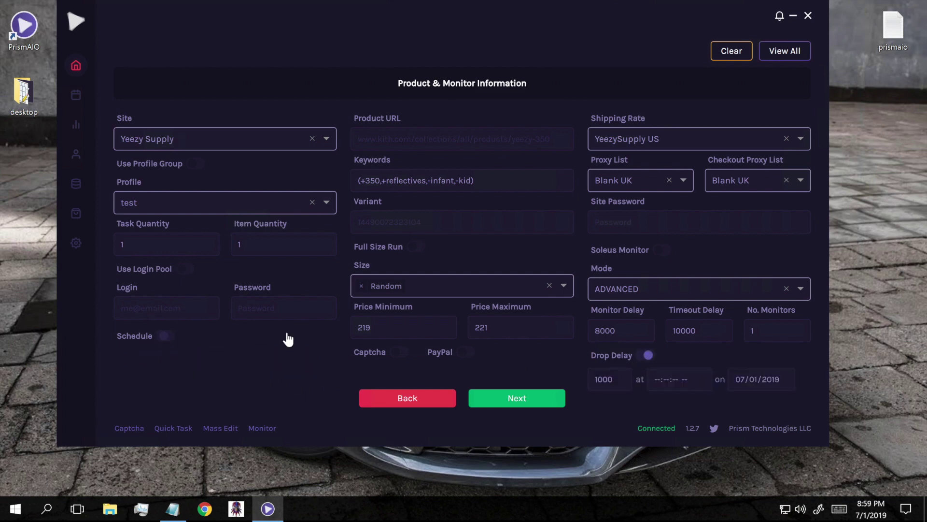
pyautogui.doubleClick(609, 379)
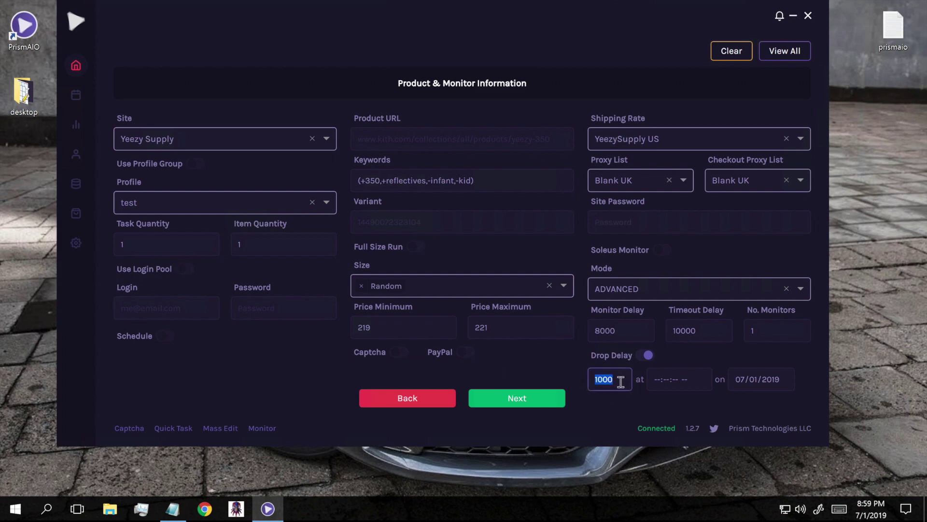
pyautogui.write('1000')
pyautogui.click(658, 379)
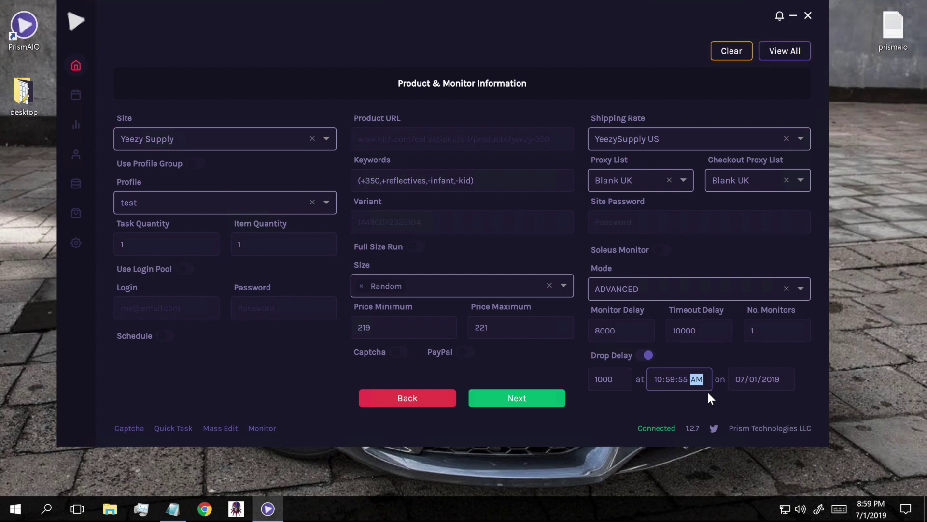
pyautogui.click(756, 378)
pyautogui.write('02')
pyautogui.click(754, 407)
pyautogui.click(647, 357)
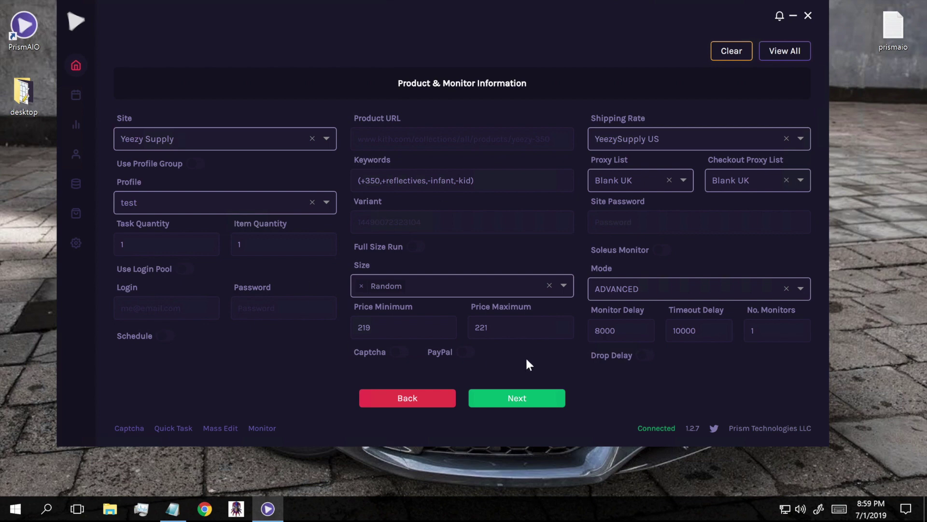
# Review the summary and create the Yeezy Supply task with profile test and Blank UK proxies.
pyautogui.click(514, 400)
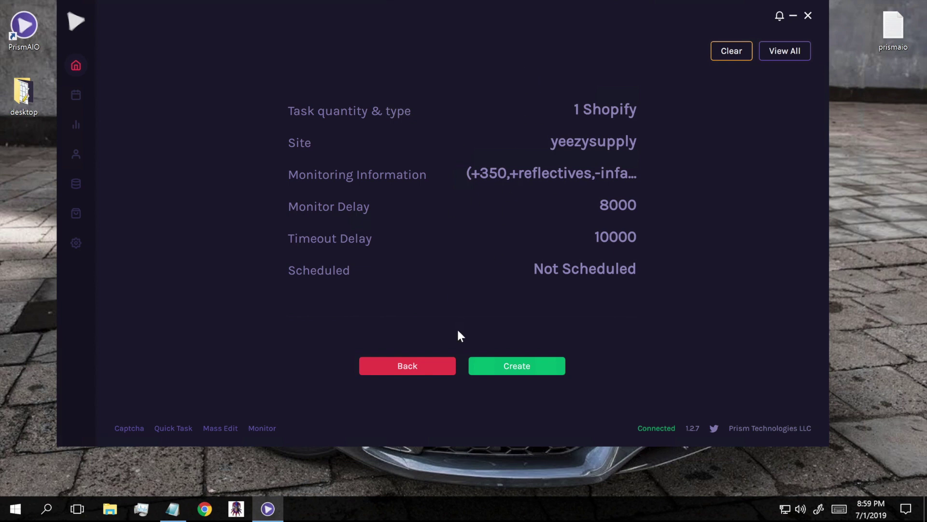
pyautogui.click(498, 370)
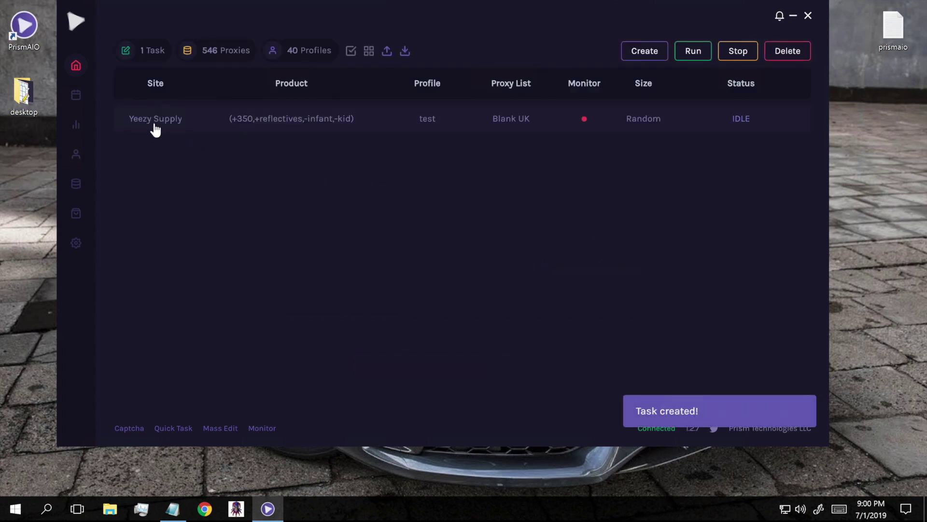
# Open the new task in Edit, return to the task list, then duplicate the Yeezy Supply task.
pyautogui.rightClick(338, 123)
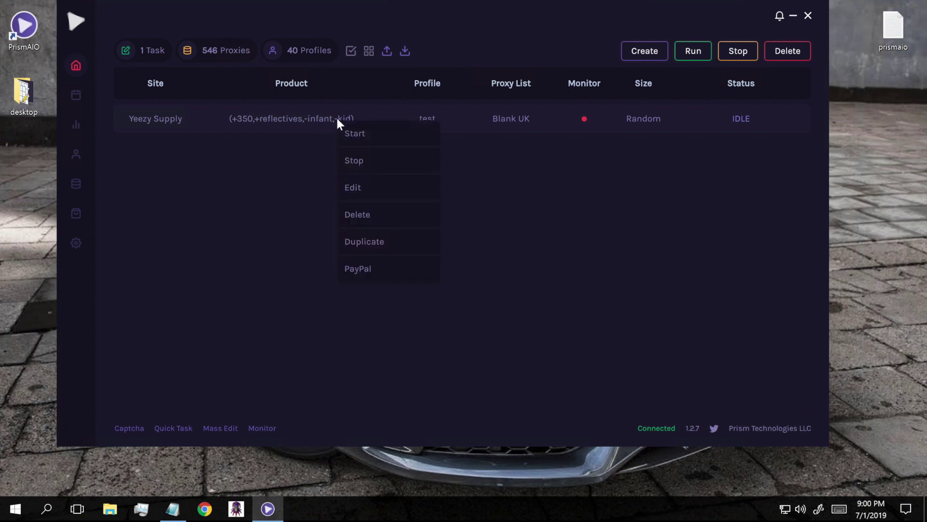
pyautogui.click(357, 186)
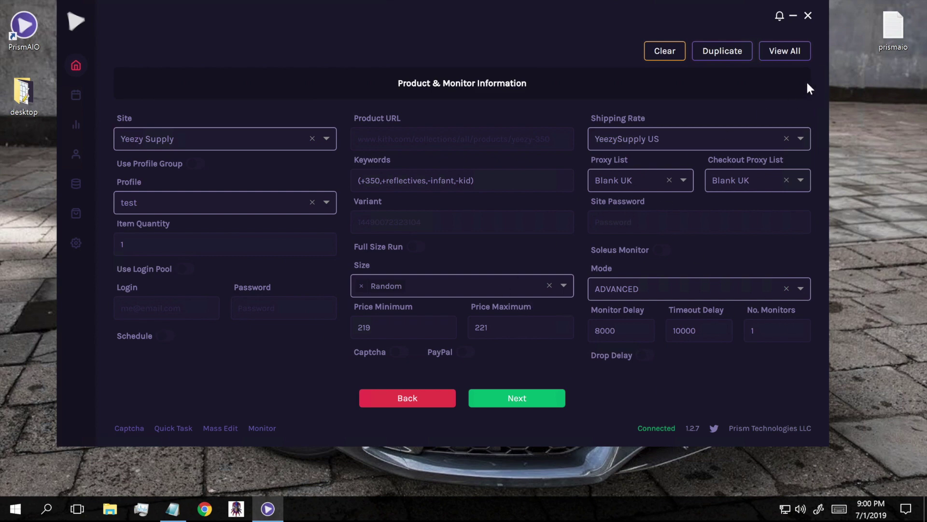
pyautogui.click(795, 50)
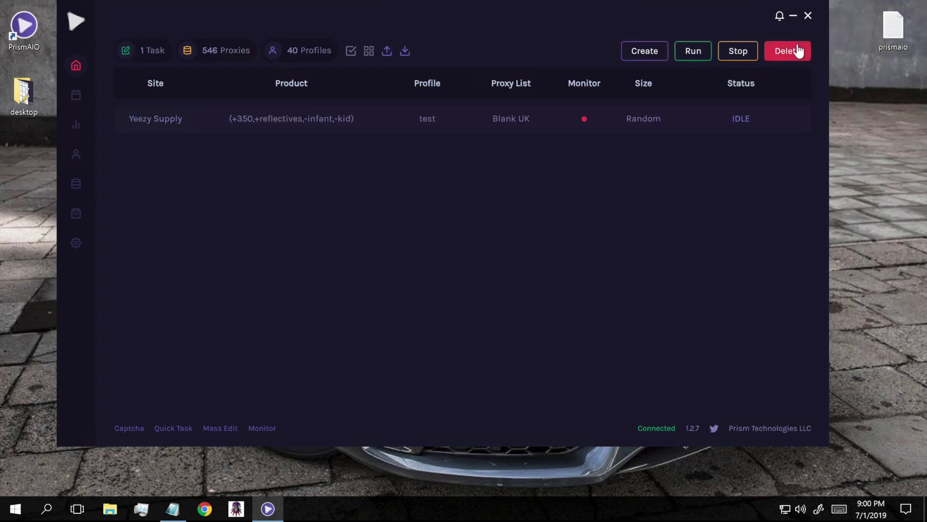
pyautogui.rightClick(321, 118)
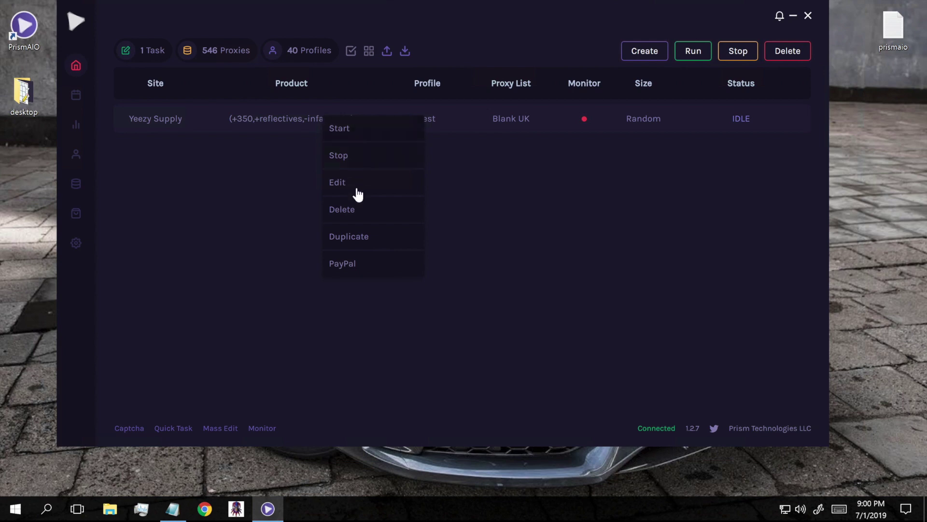
pyautogui.click(351, 241)
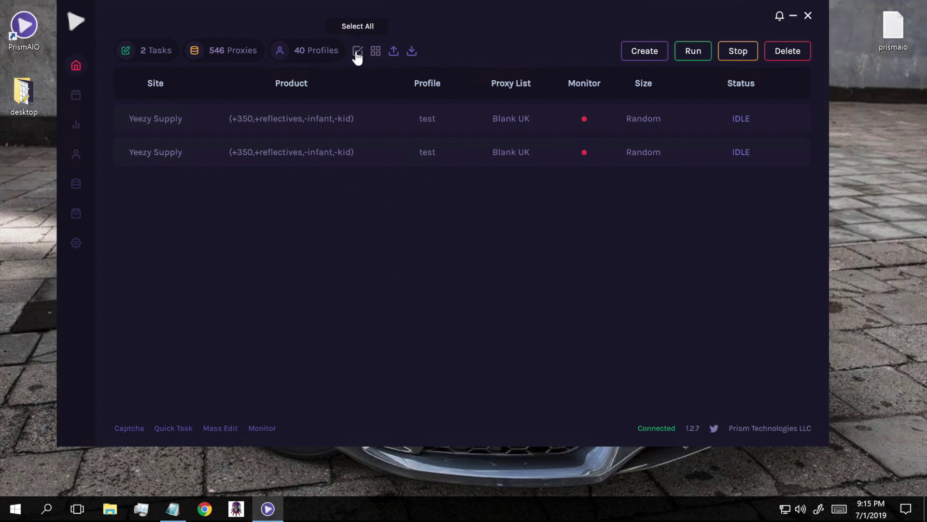
# Toggle the select-all tasks checkbox on and off a few times.
pyautogui.click(357, 51)
pyautogui.click(358, 51)
pyautogui.click(358, 52)
pyautogui.click(357, 51)
# In Task Groups, create a group named YEEZYSUPPLY and return to the group list.
pyautogui.click(376, 52)
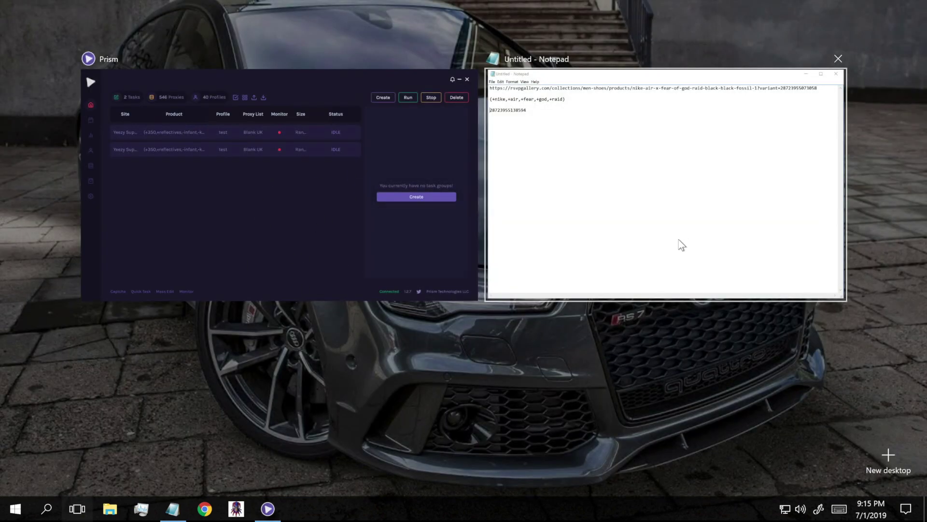
pyautogui.click(380, 196)
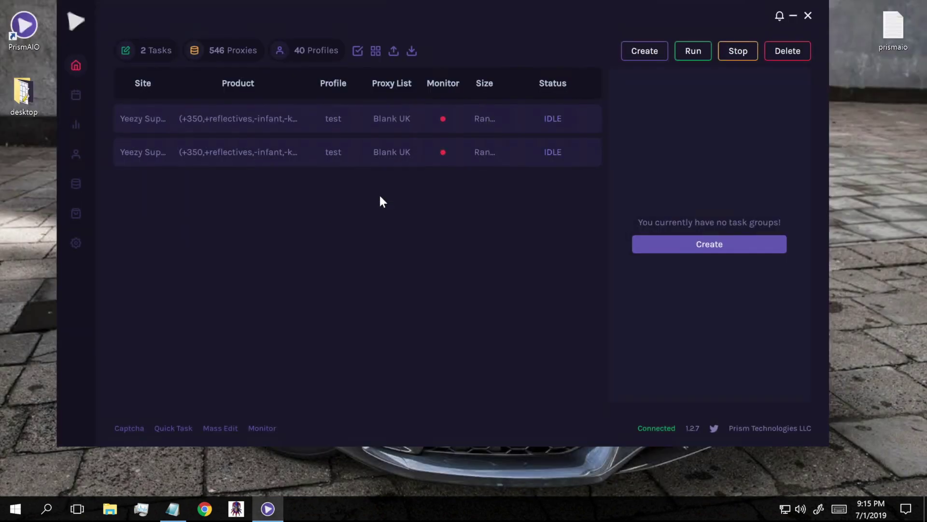
pyautogui.click(707, 244)
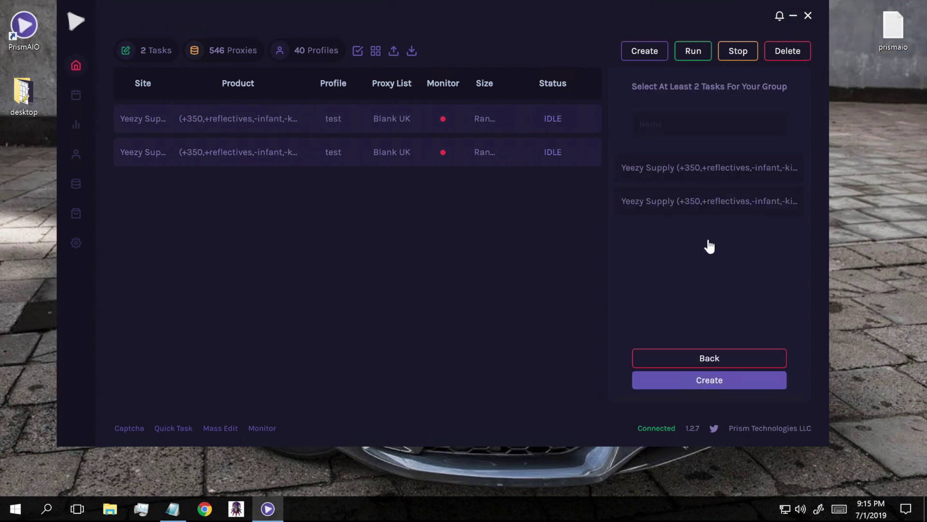
pyautogui.click(671, 121)
pyautogui.write('YEEZYS')
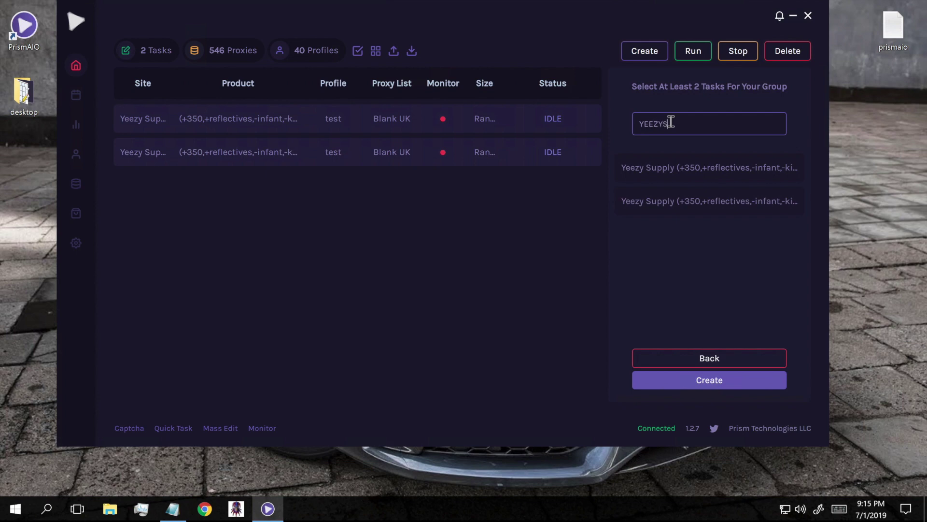
pyautogui.write('UPPLY')
pyautogui.click(728, 382)
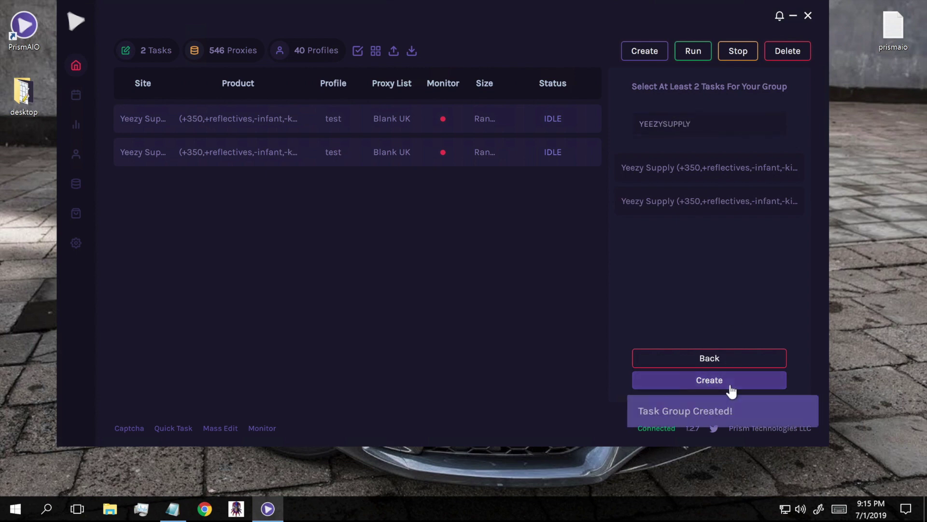
pyautogui.click(708, 357)
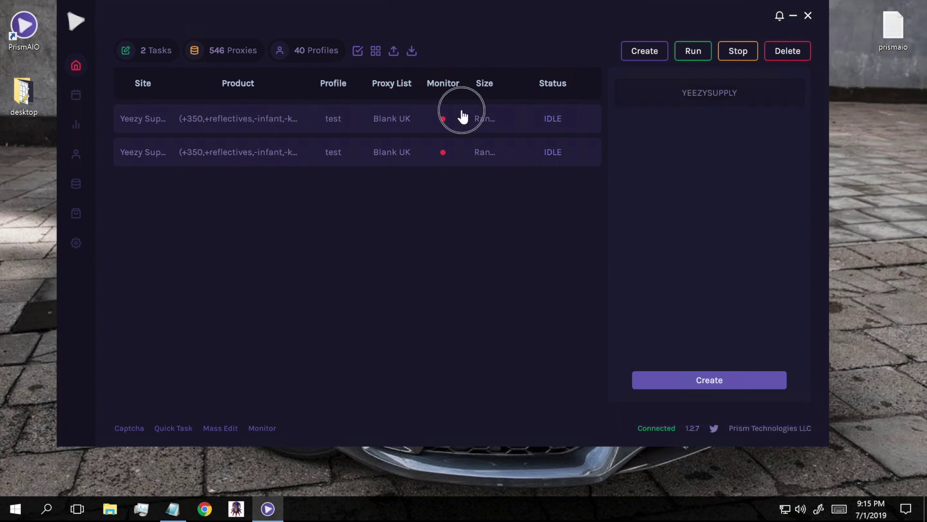
# Start and then stop the YEEZYSUPPLY group, close the Task Groups panel, and select the first task.
pyautogui.rightClick(692, 97)
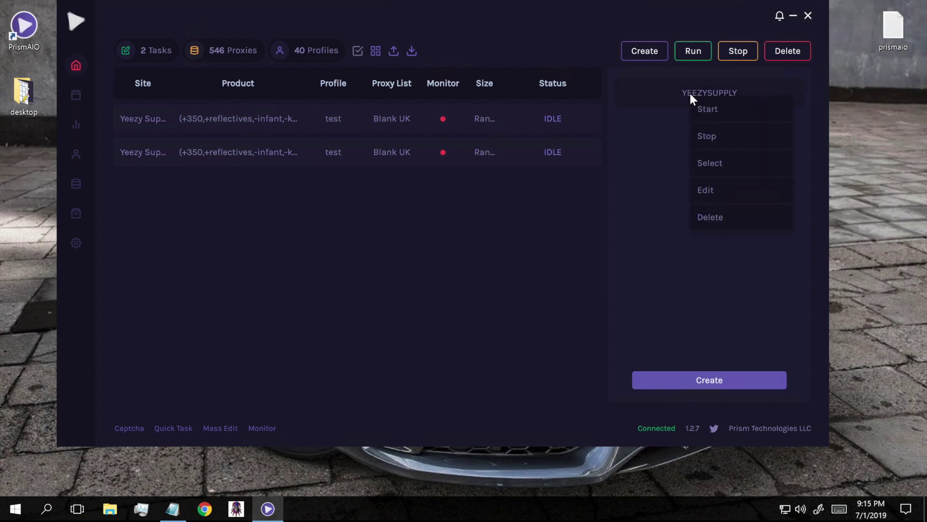
pyautogui.click(716, 112)
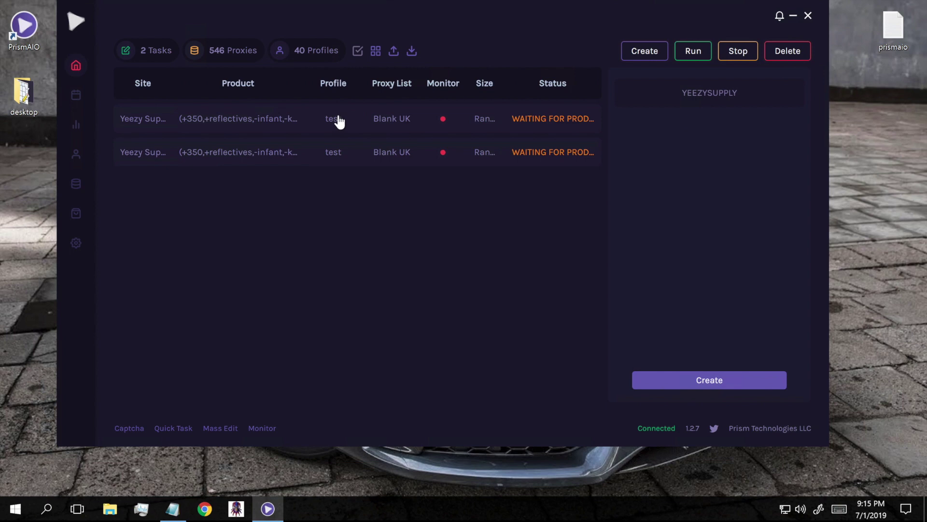
pyautogui.rightClick(728, 94)
pyautogui.click(663, 136)
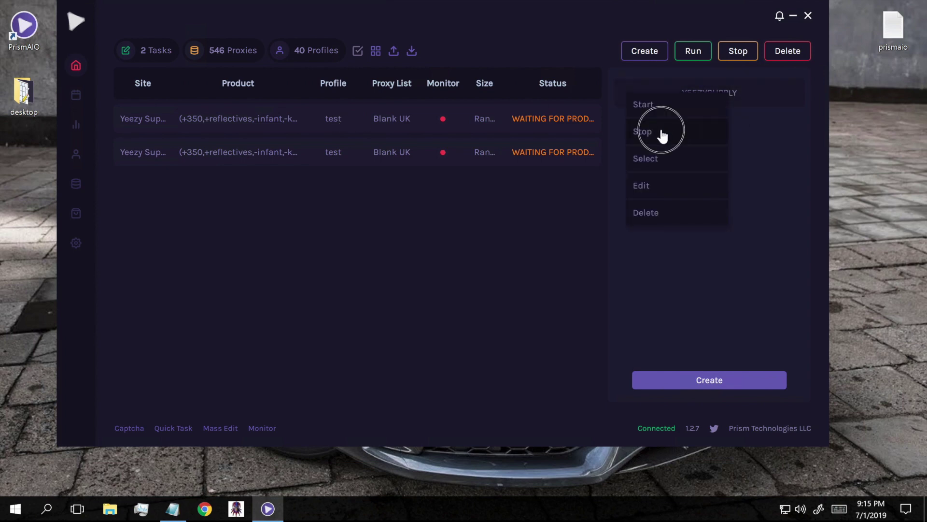
pyautogui.click(378, 54)
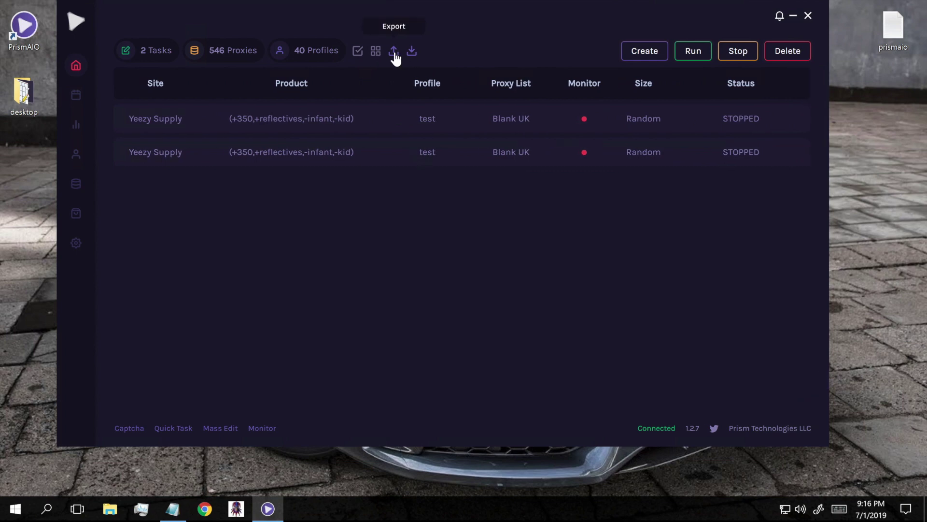
pyautogui.click(341, 124)
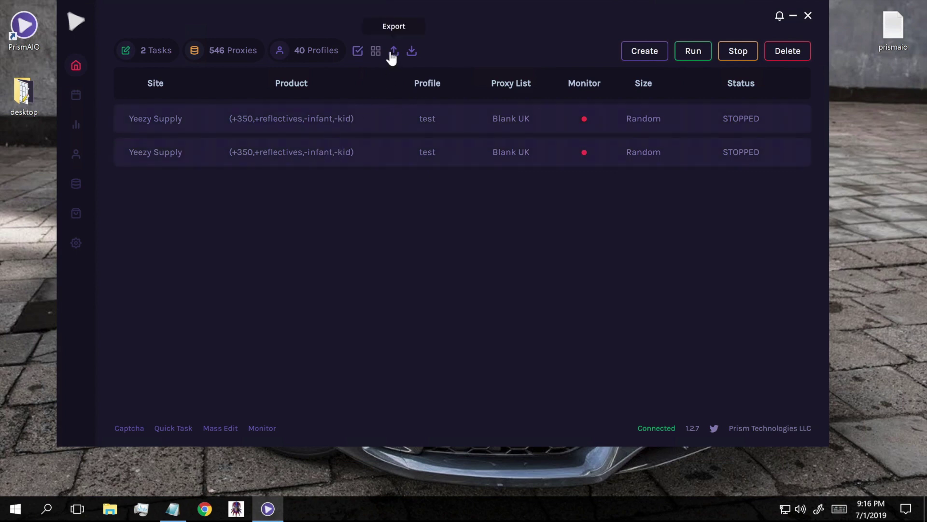